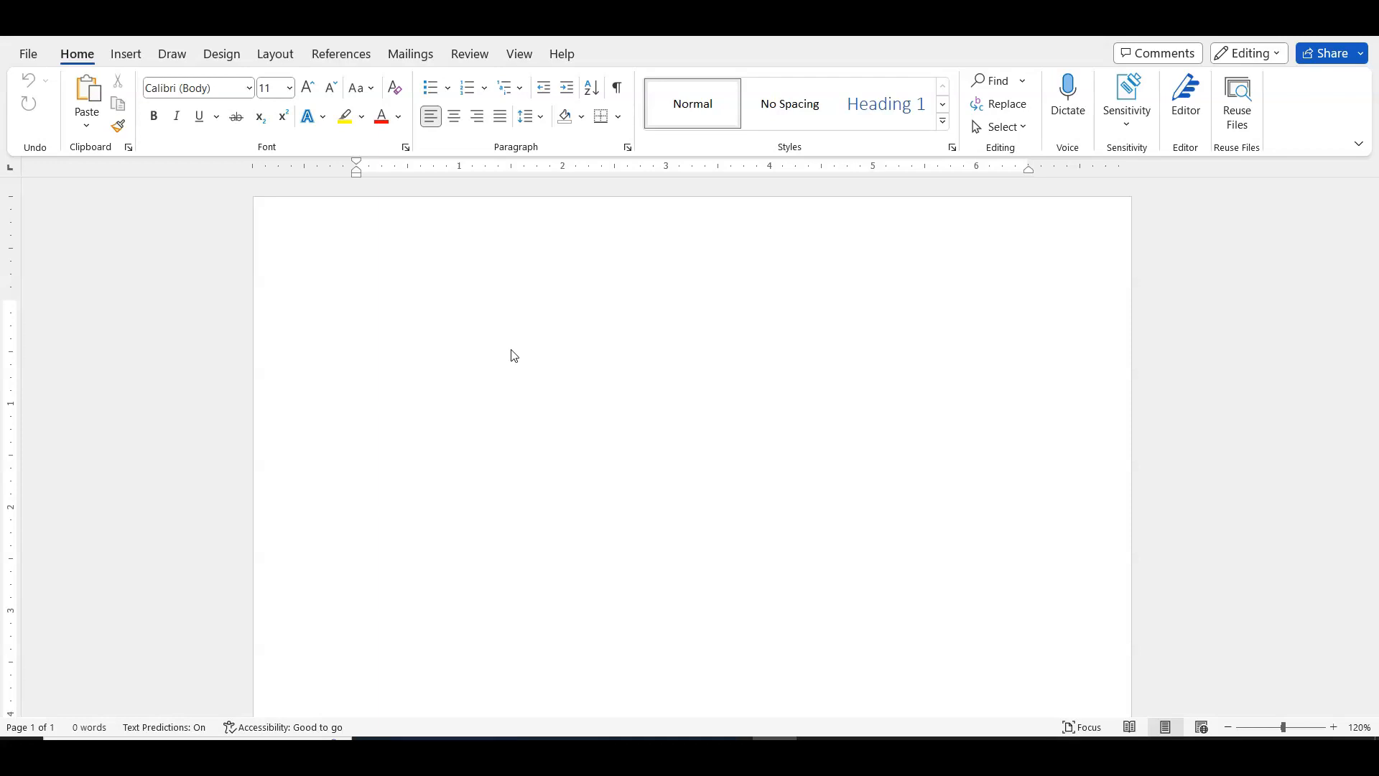
# - Write x with a subscript 1 at the start of the blank document, then return to normal text
pyautogui.click(499, 353)
pyautogui.click(486, 374)
pyautogui.click(407, 310)
pyautogui.click(491, 460)
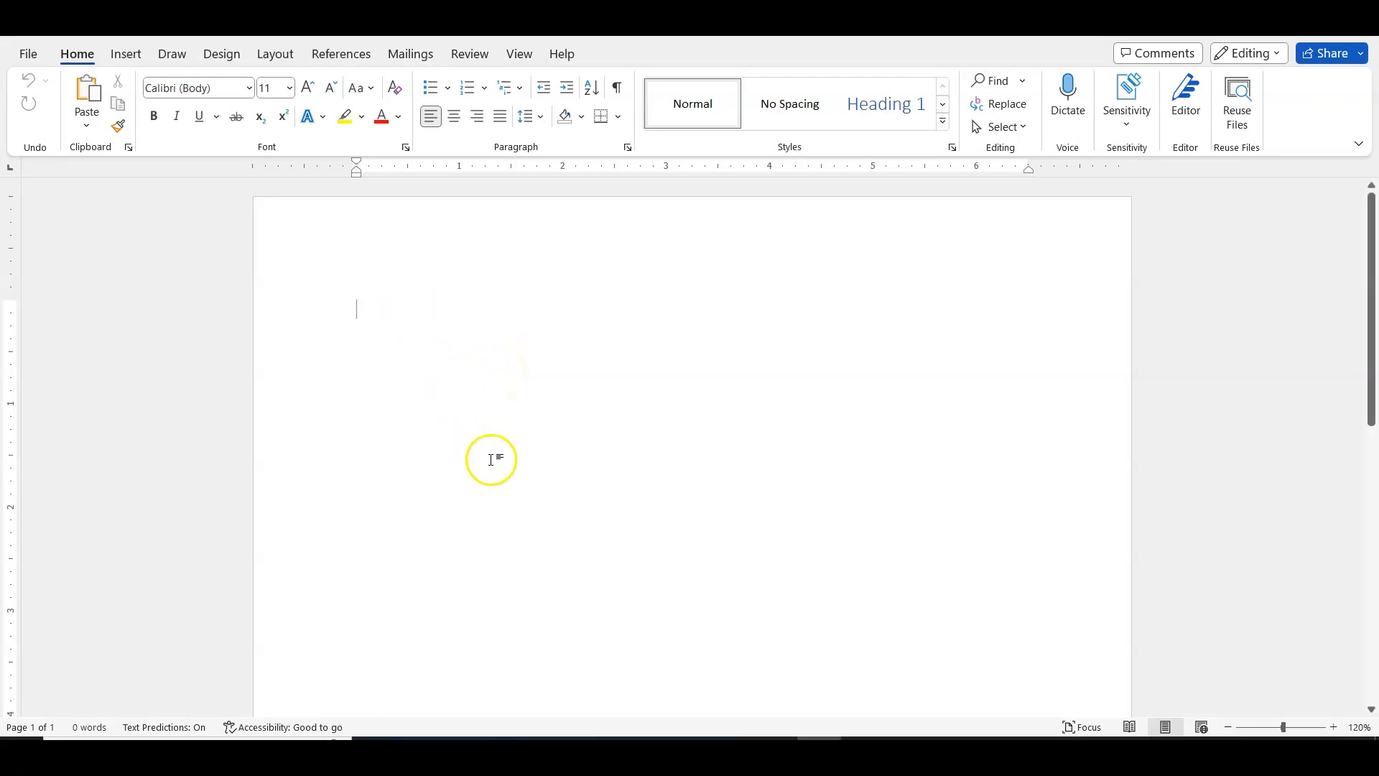
pyautogui.click(536, 456)
pyautogui.write('x')
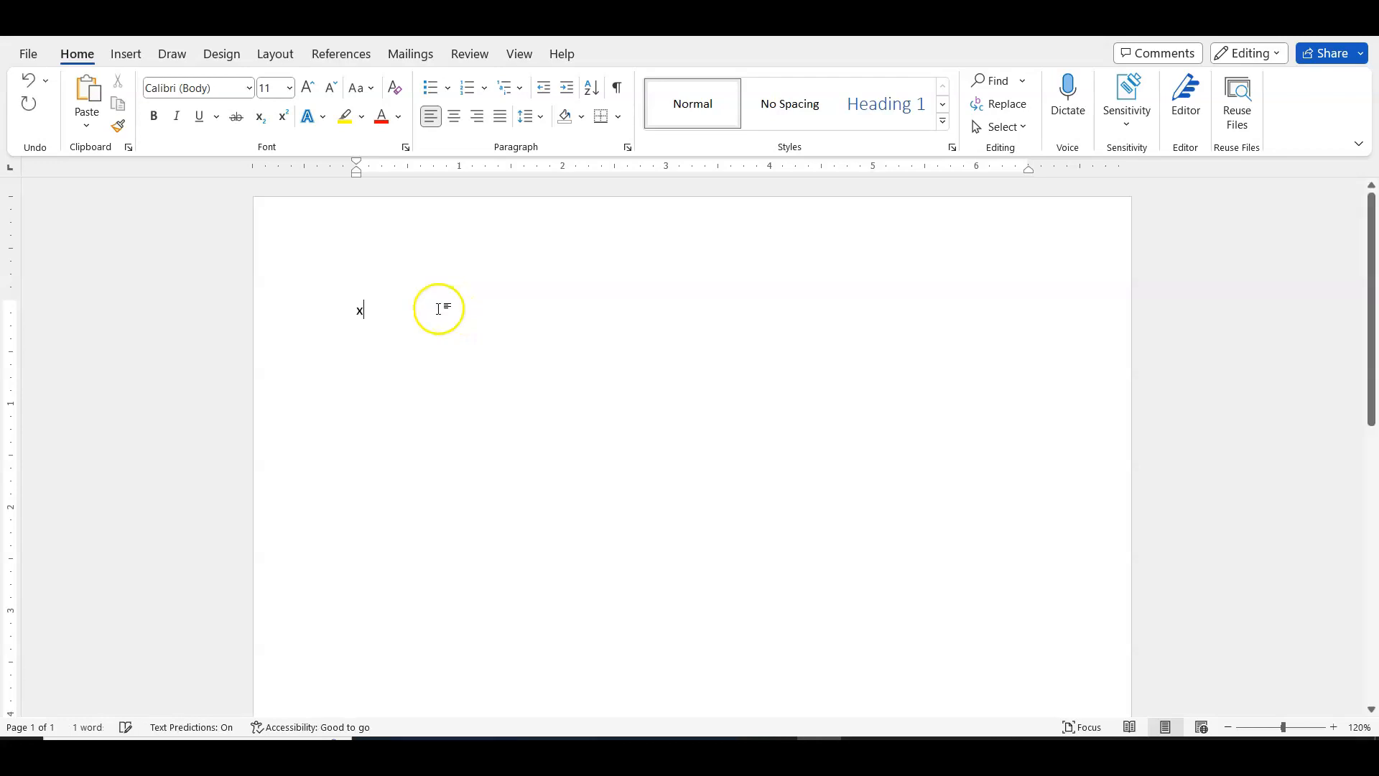
pyautogui.click(260, 117)
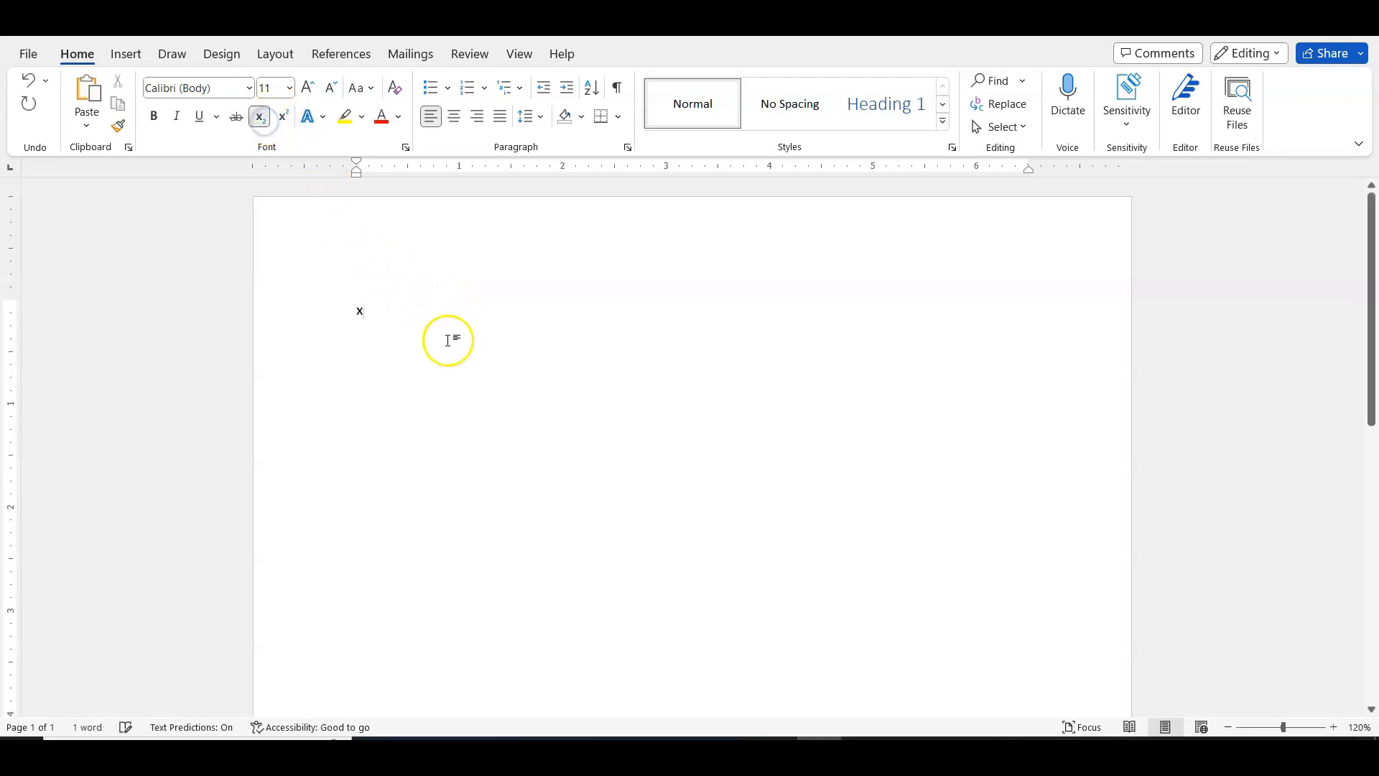
pyautogui.click(261, 117)
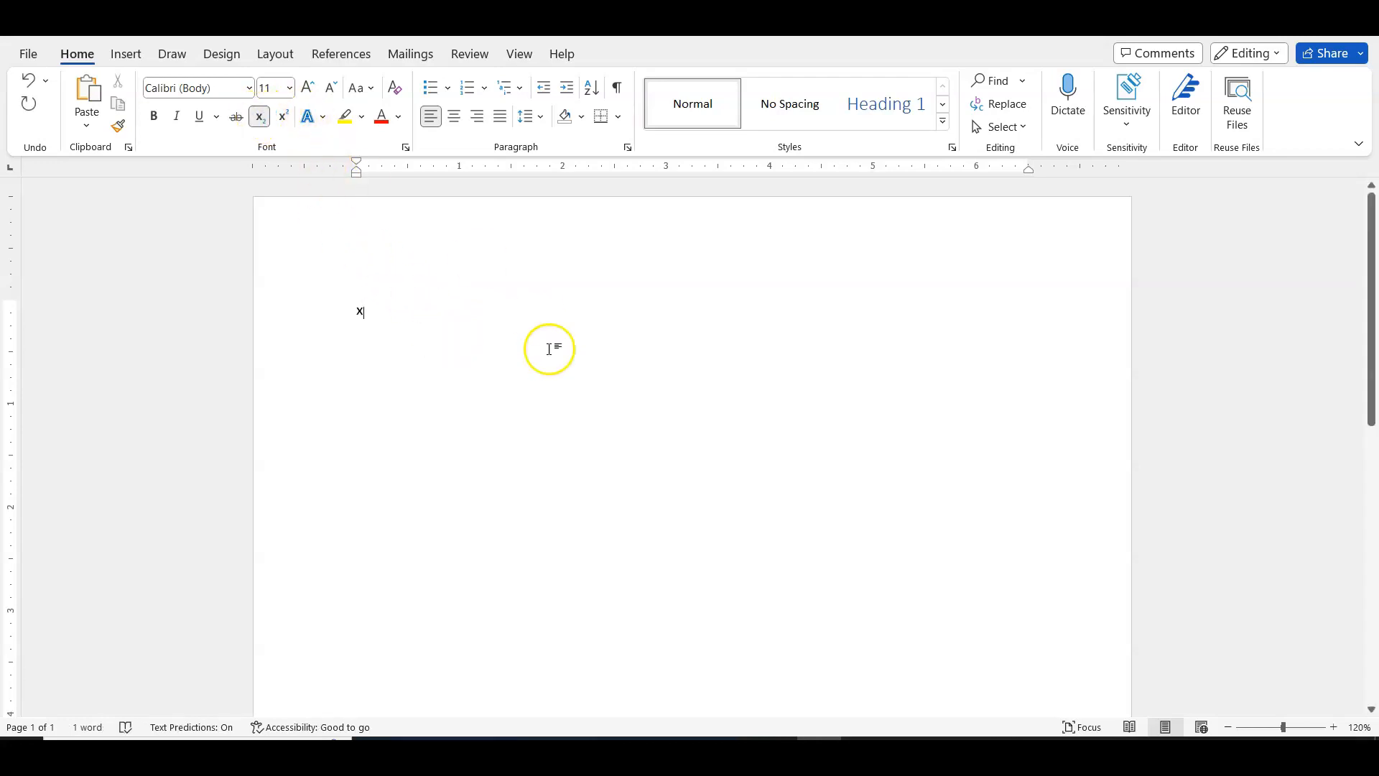
pyautogui.write('1')
pyautogui.click(262, 117)
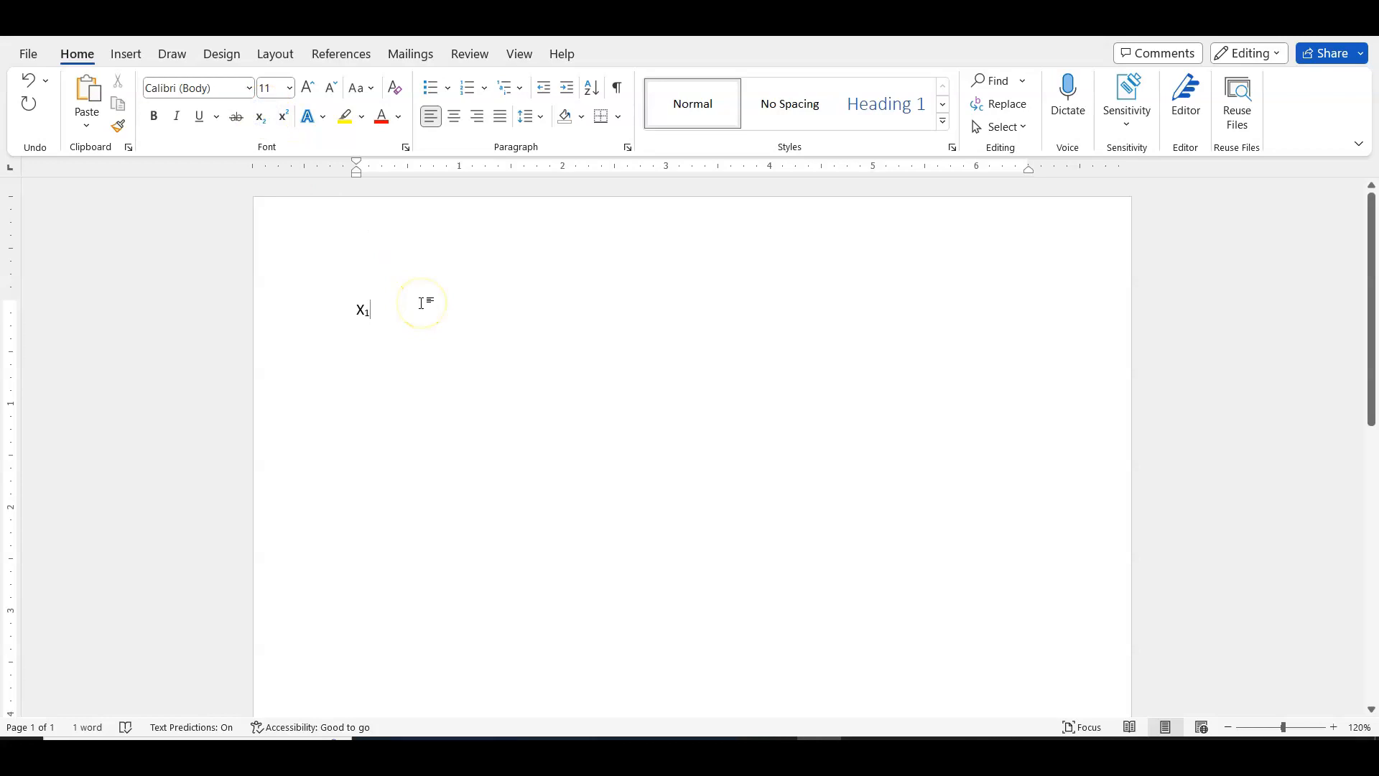
# - Complete the expression with "+ x" and a subscript 2, spacing out the terms and returning to normal text
pyautogui.write('+')
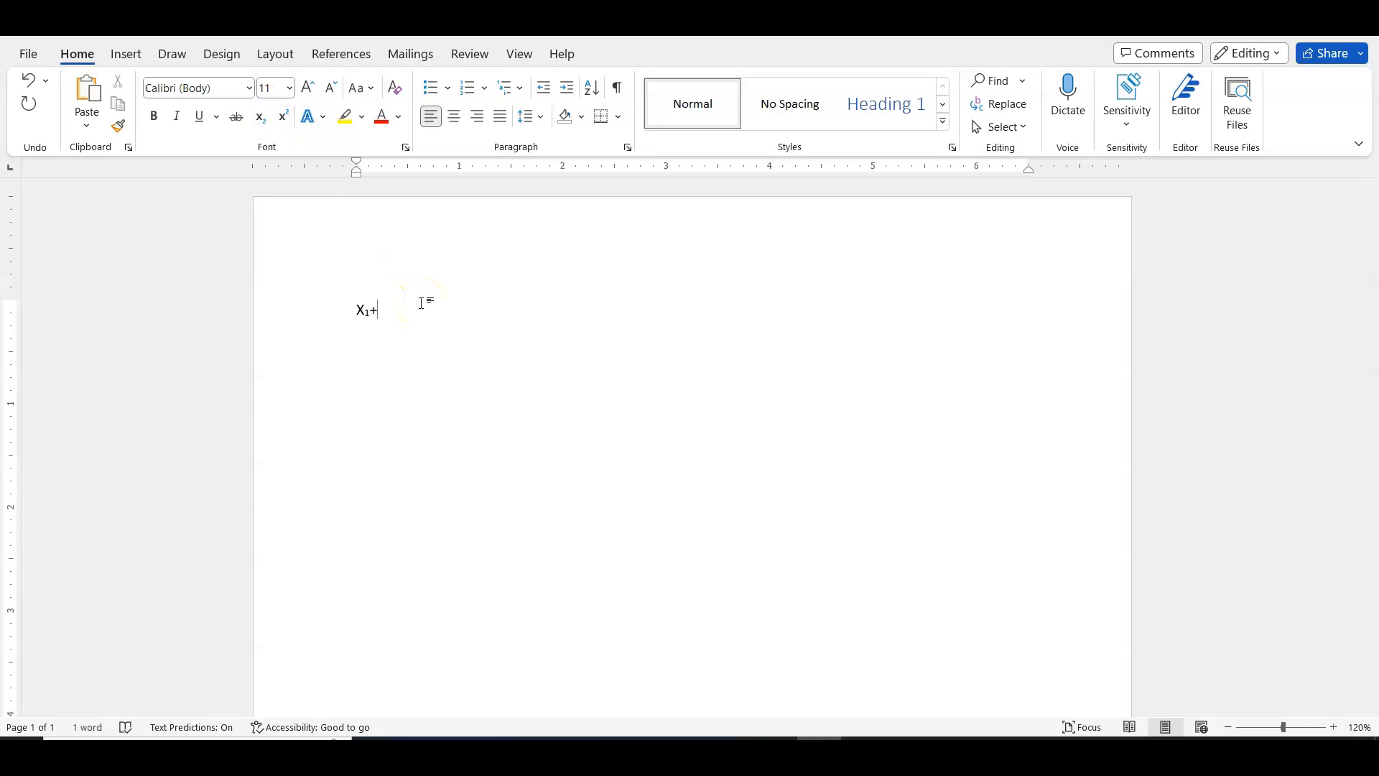
pyautogui.write('x')
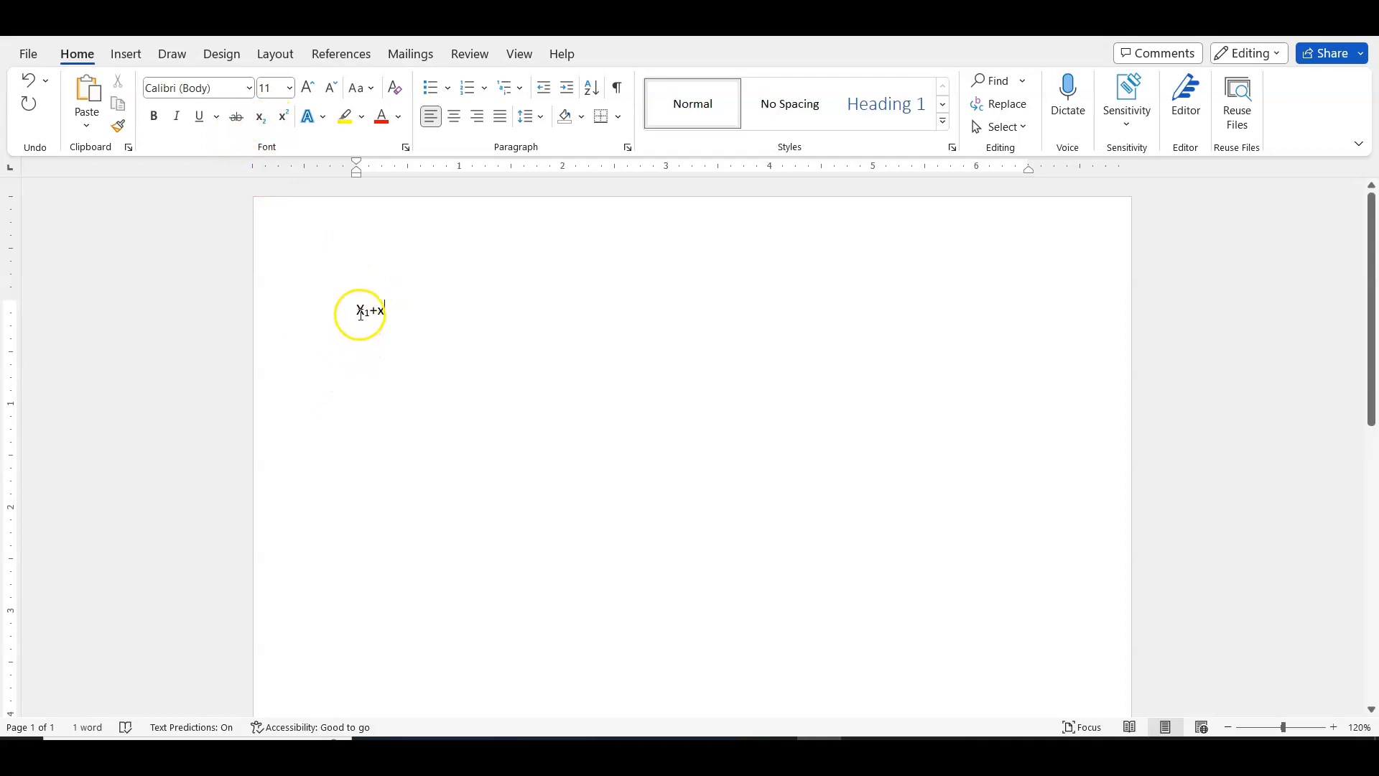
pyautogui.click(259, 116)
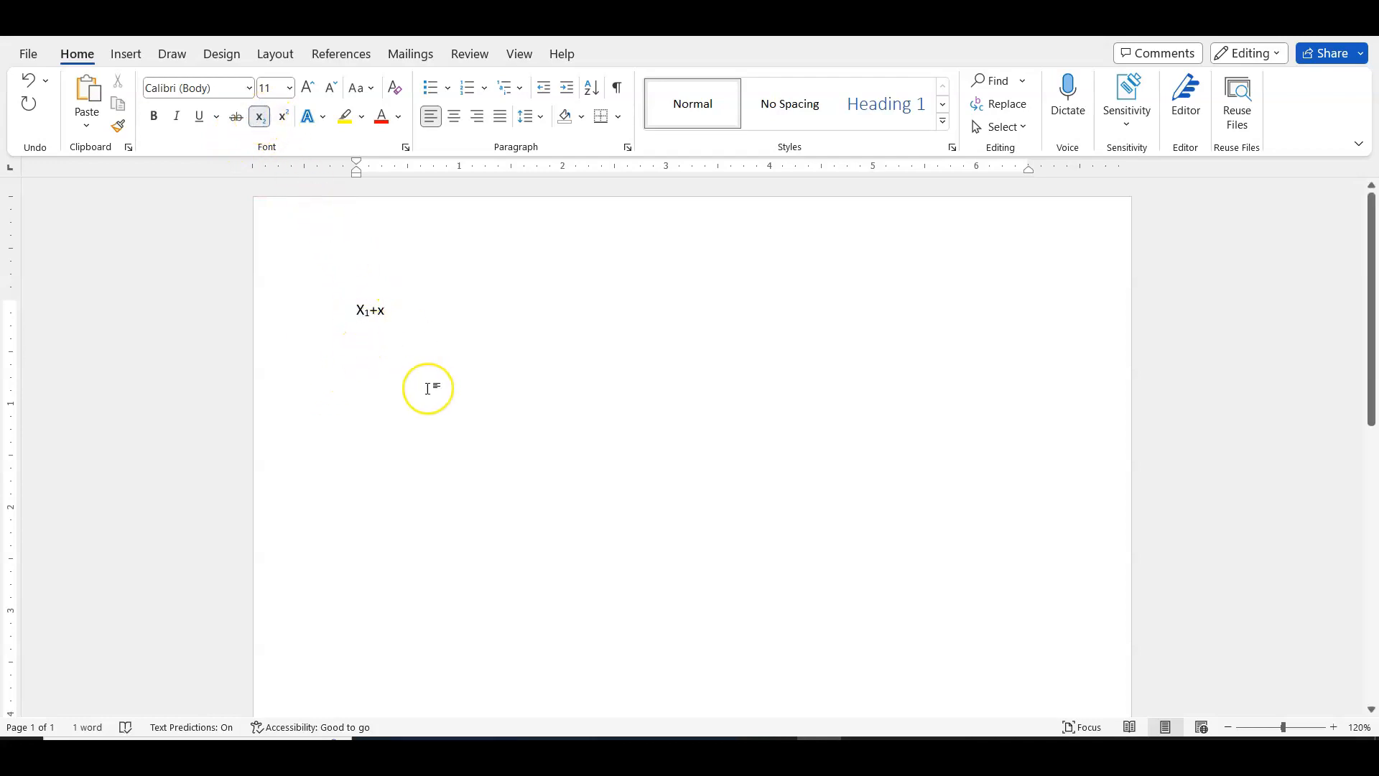
pyautogui.write('2')
pyautogui.click(445, 329)
pyautogui.click(378, 313)
pyautogui.click(372, 311)
pyautogui.click(431, 305)
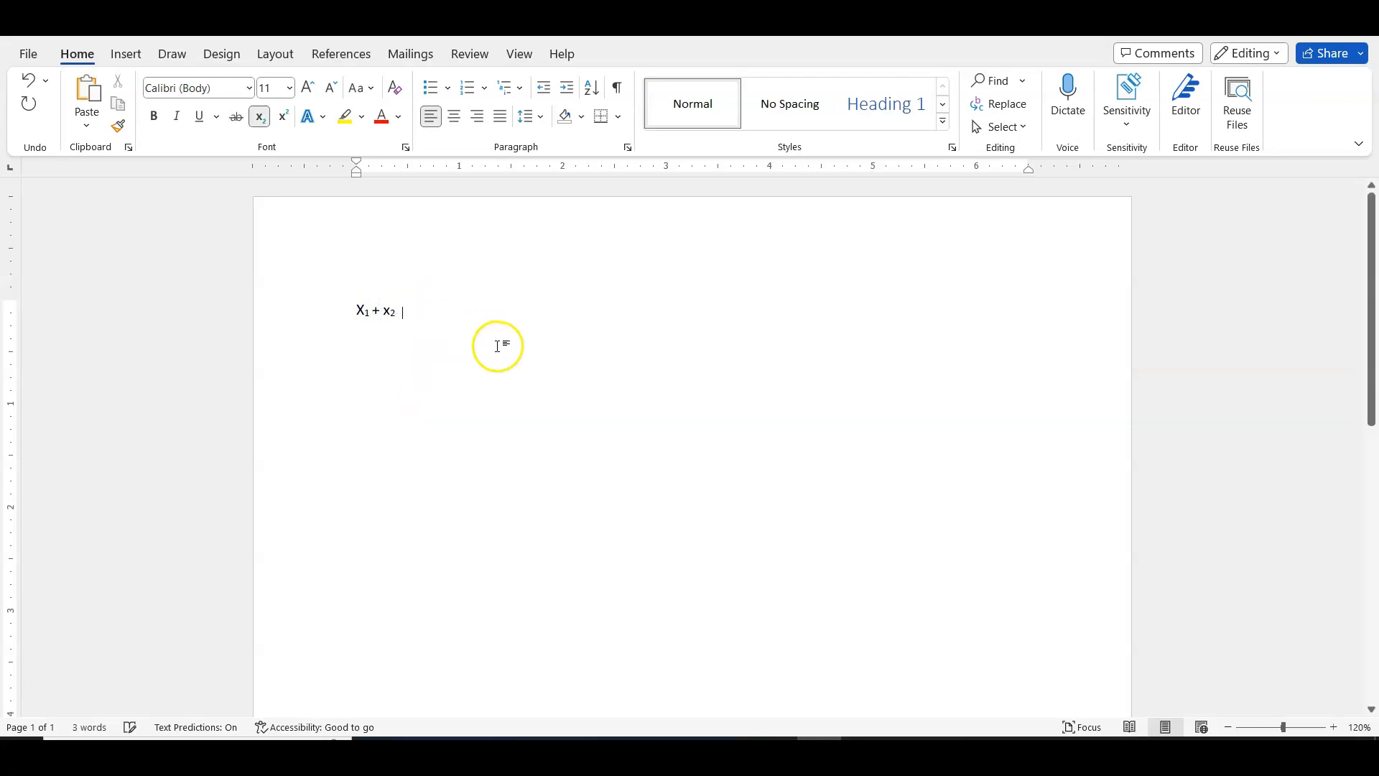
pyautogui.click(259, 117)
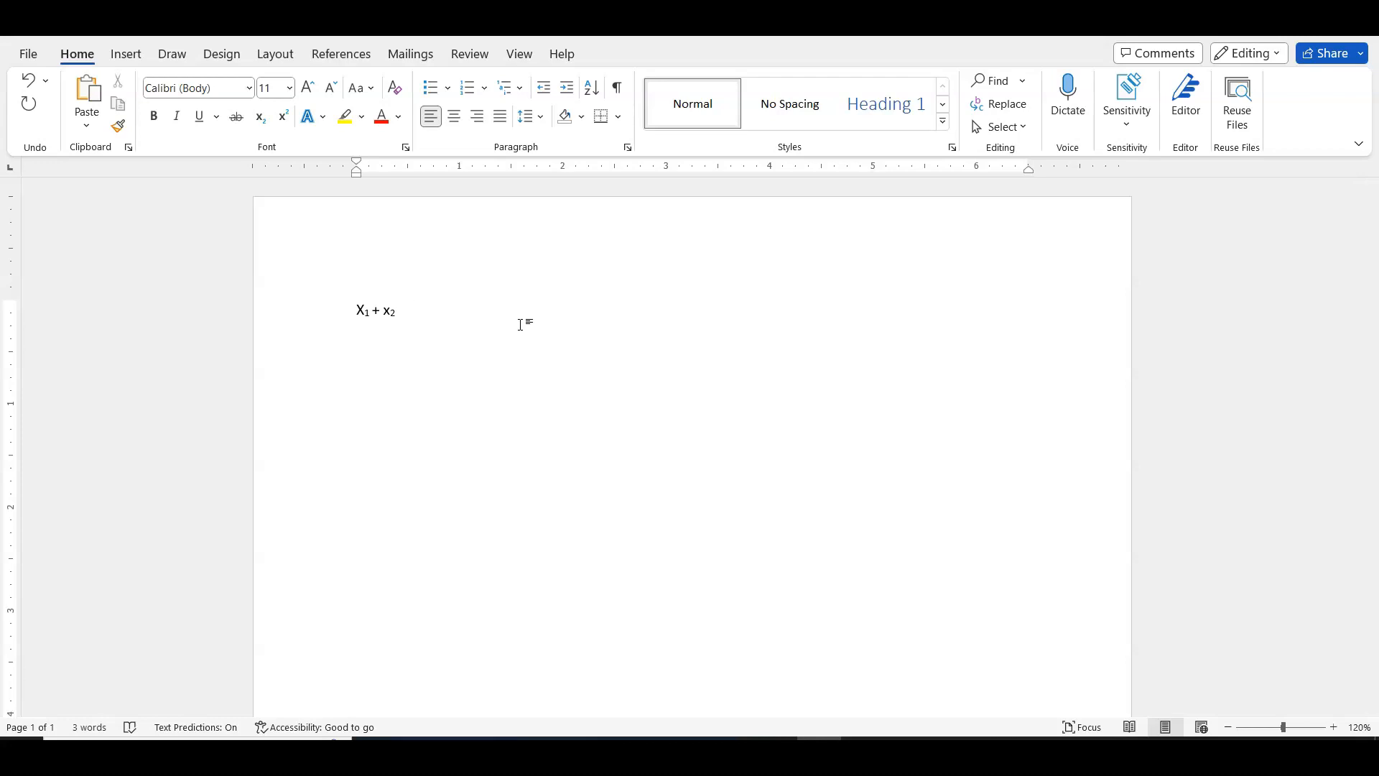
# - Add the expression x² – 2x³ on the same line, with the exponents 2 and 3 as superscripts
pyautogui.write('x')
pyautogui.click(283, 117)
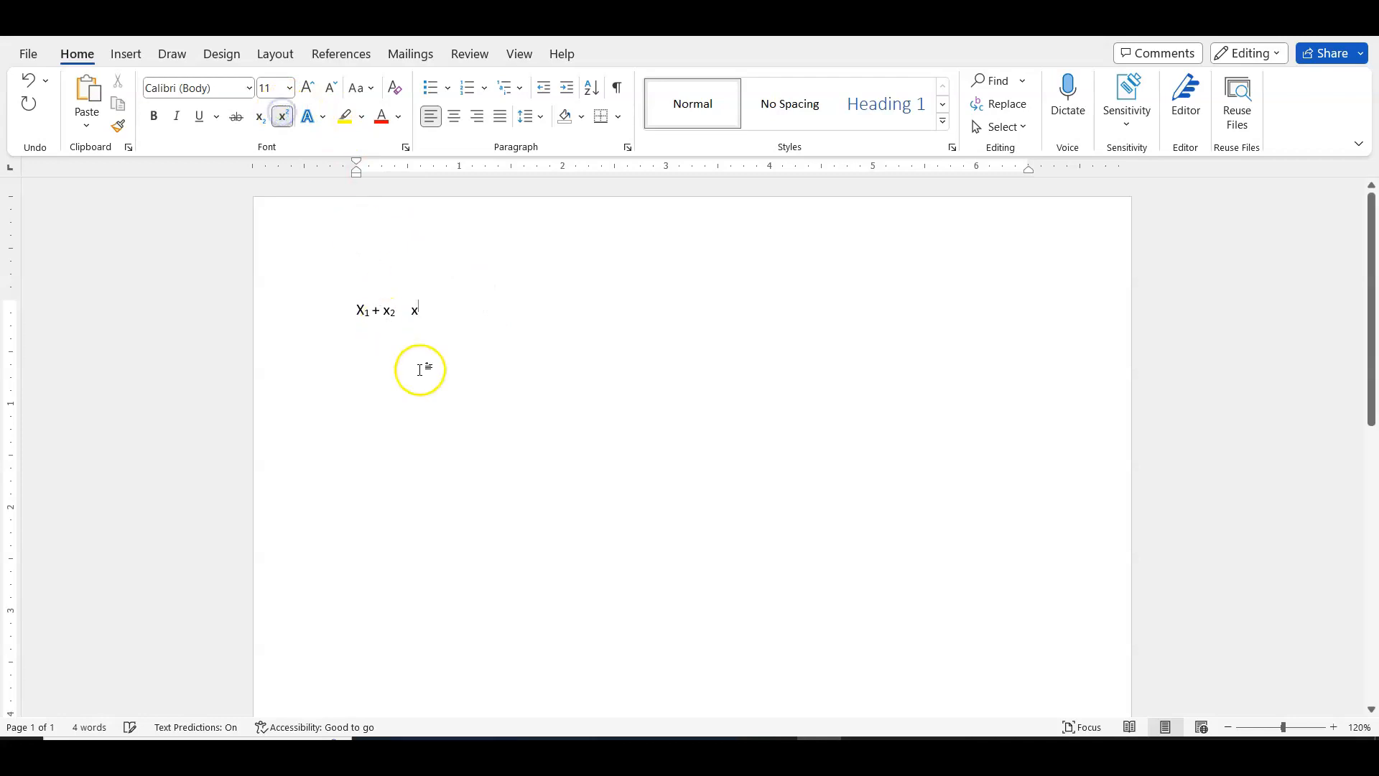
pyautogui.write('2')
pyautogui.click(283, 116)
pyautogui.write('- ')
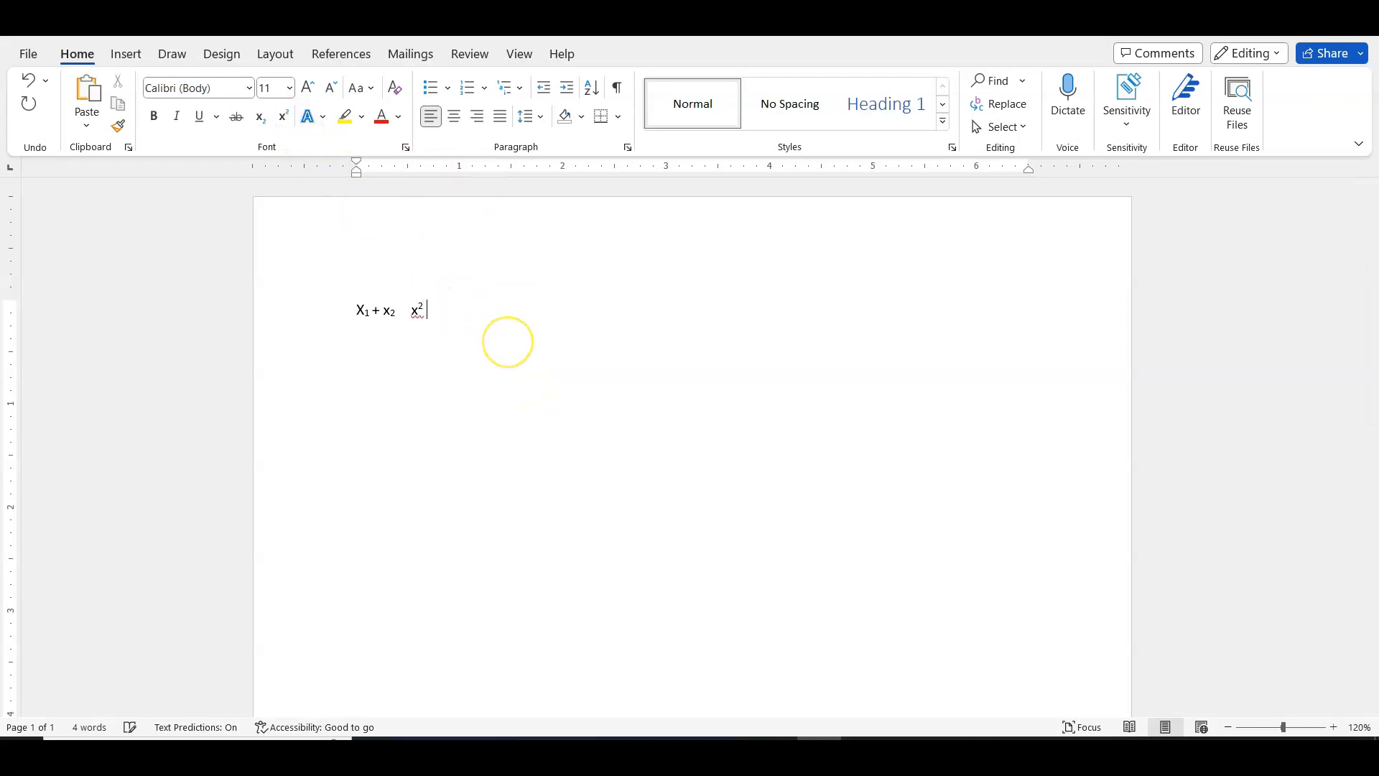
pyautogui.write('2x')
pyautogui.click(283, 117)
pyautogui.write('3')
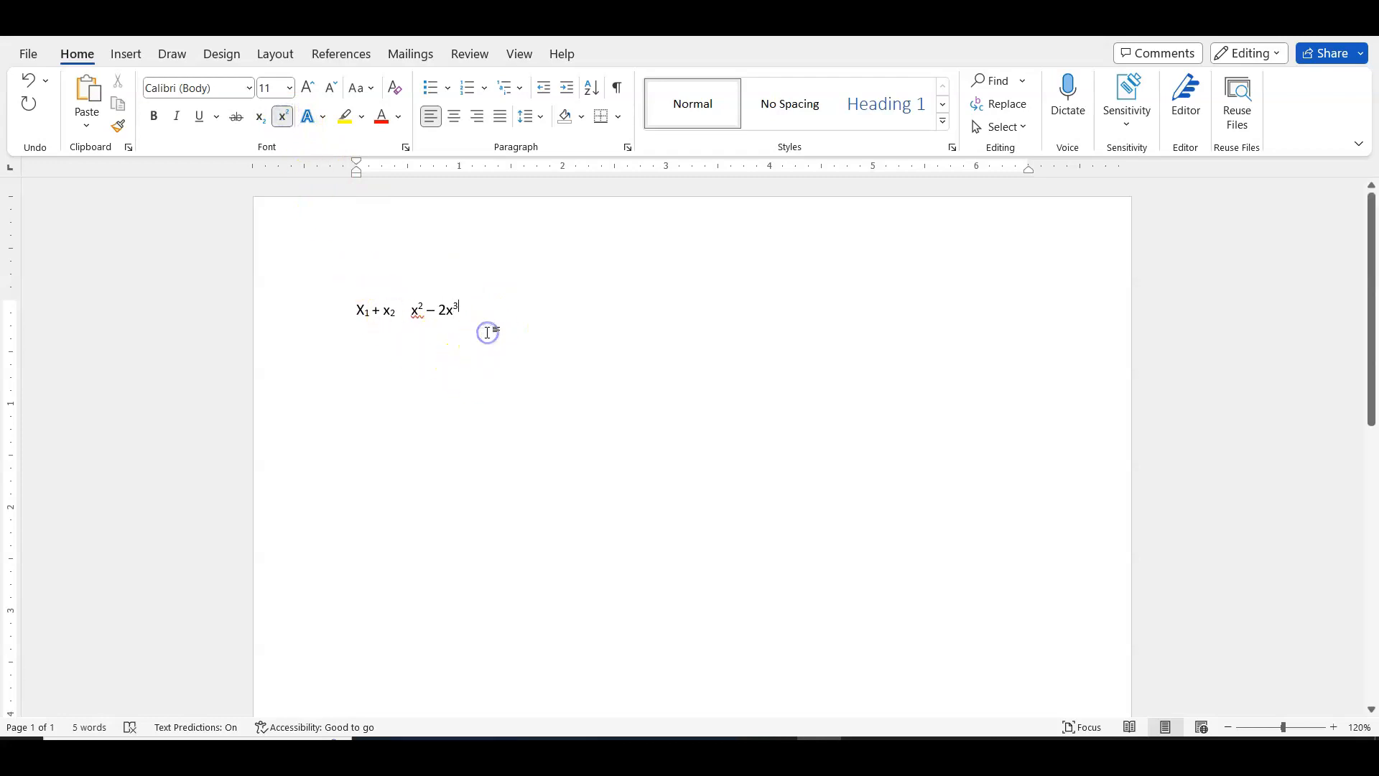
pyautogui.click(283, 116)
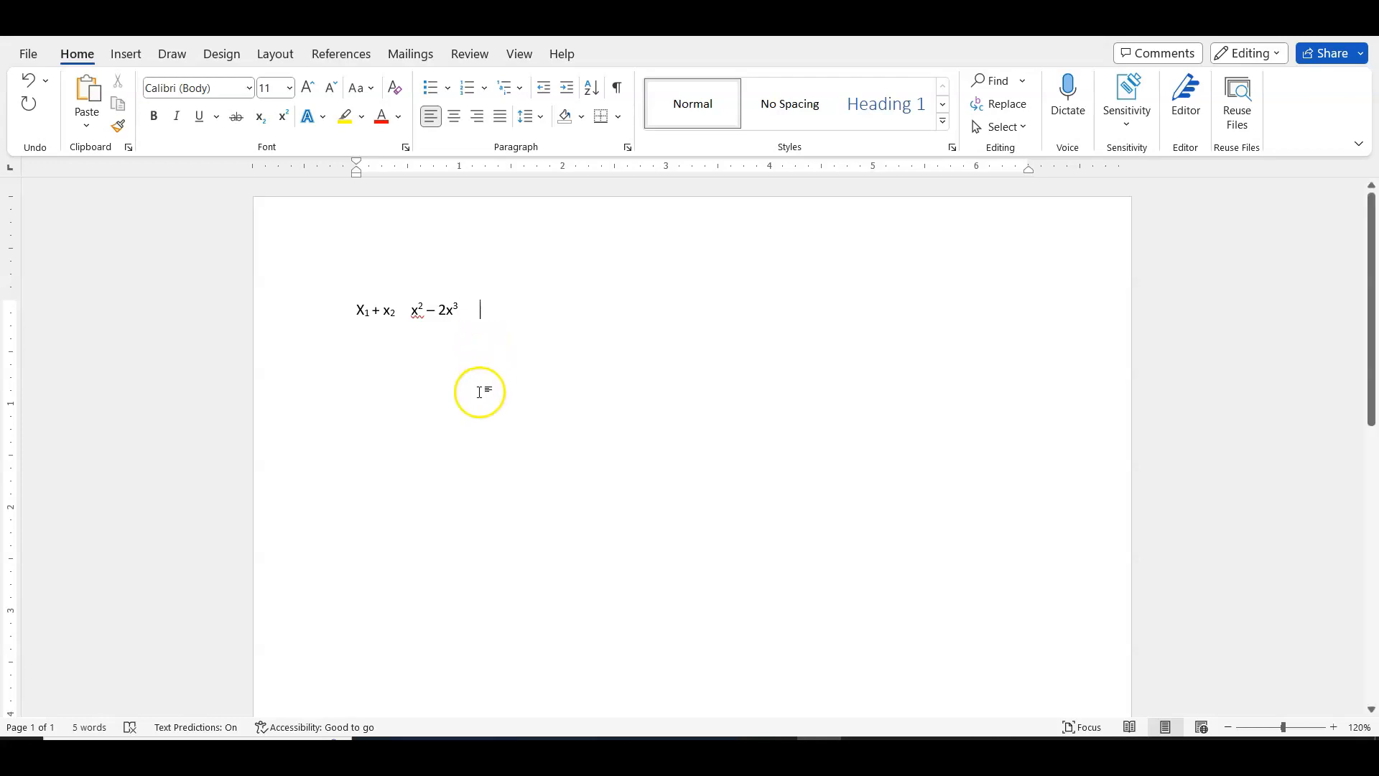
# - Insert the symbol β after the second expression and give it a subscript 1
pyautogui.click(124, 54)
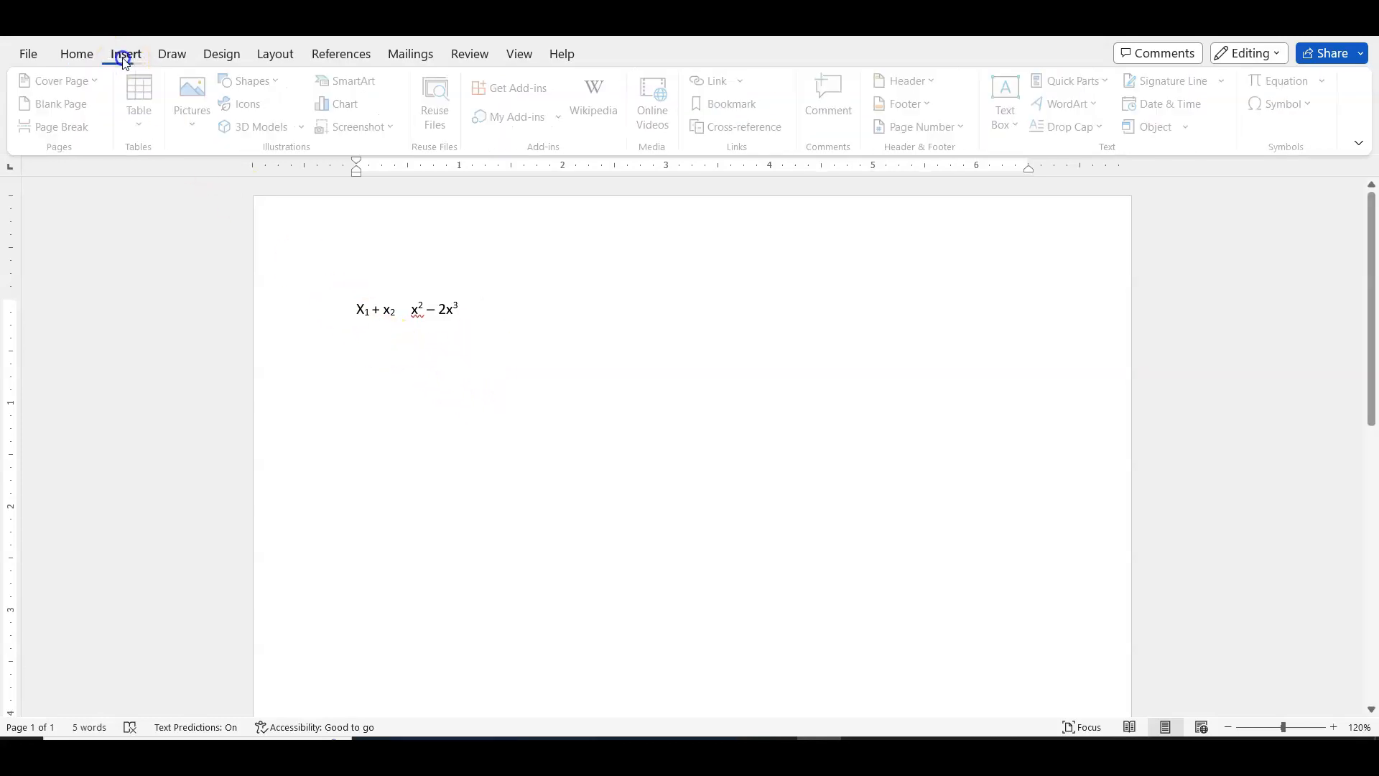
pyautogui.click(1306, 105)
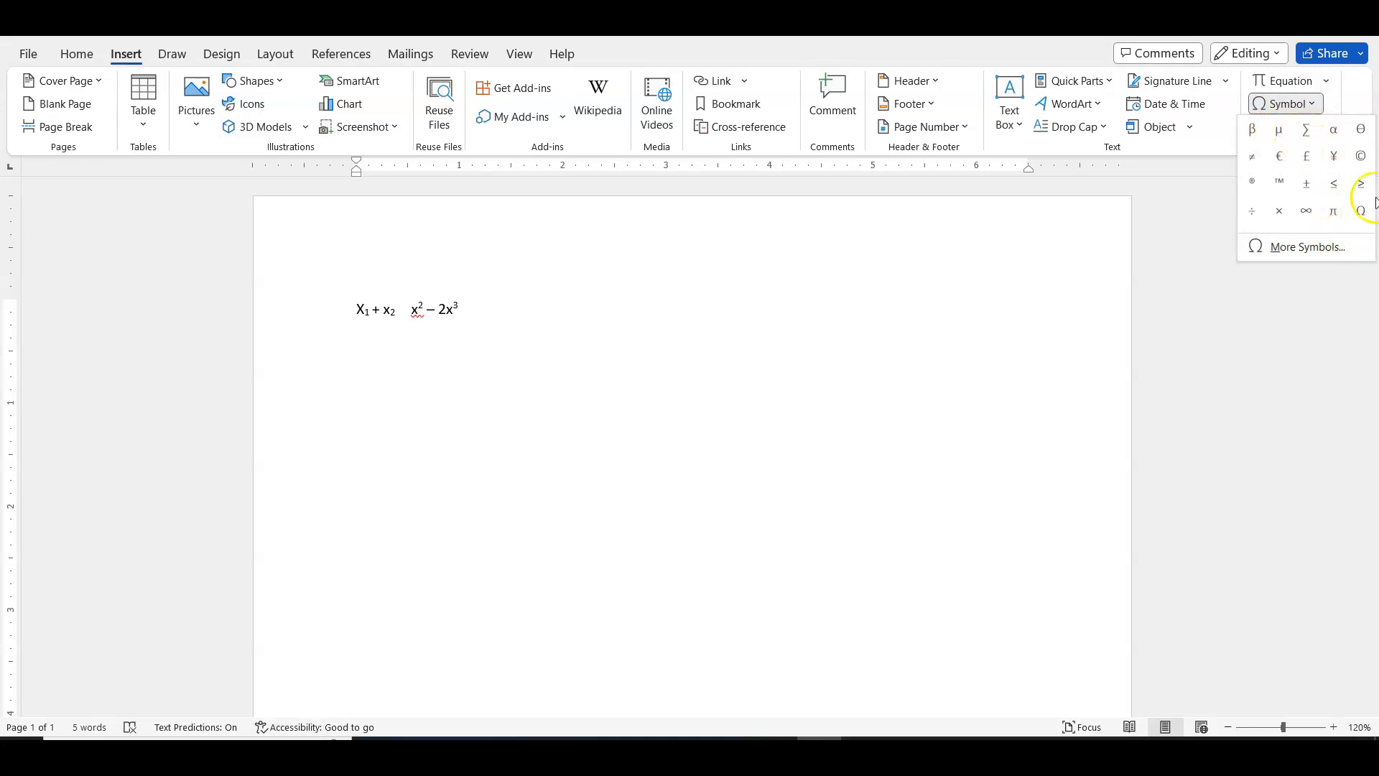
pyautogui.click(1255, 132)
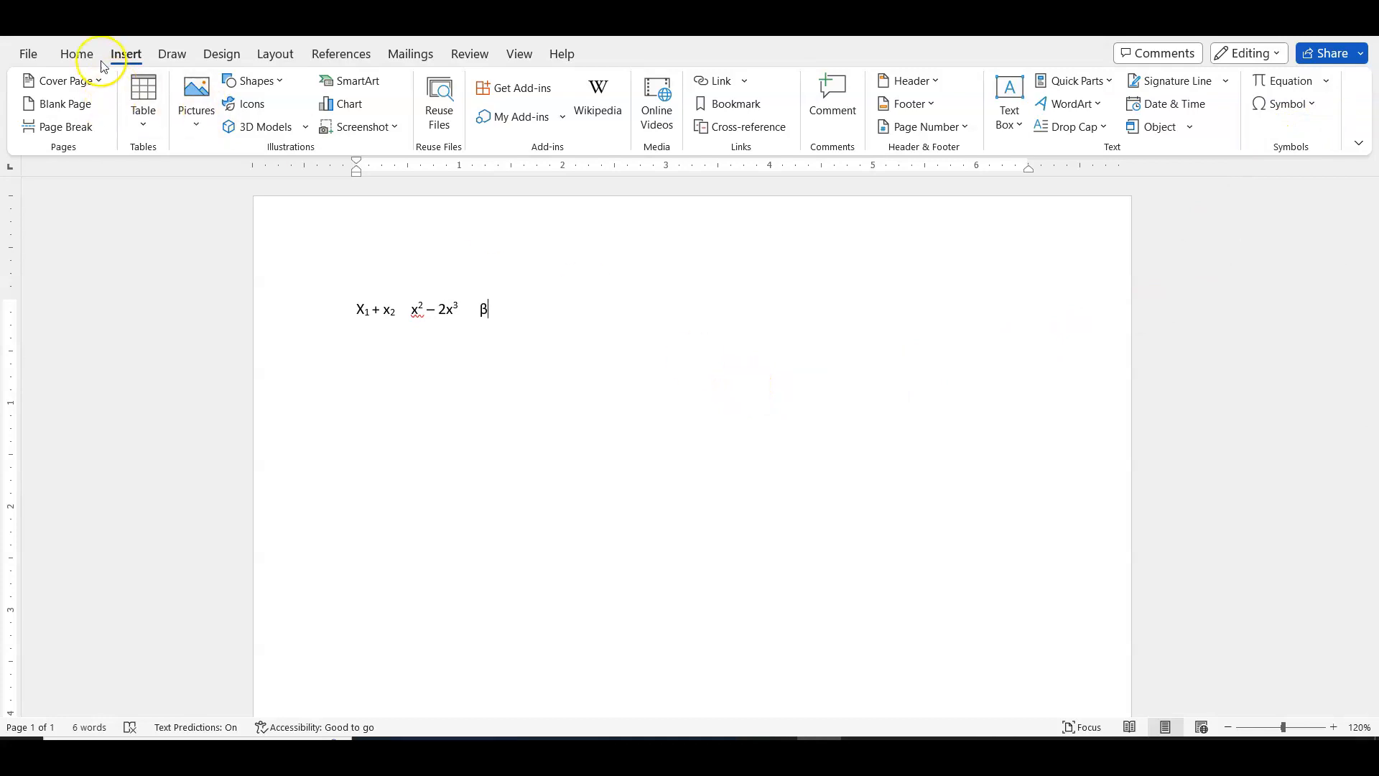
pyautogui.click(75, 53)
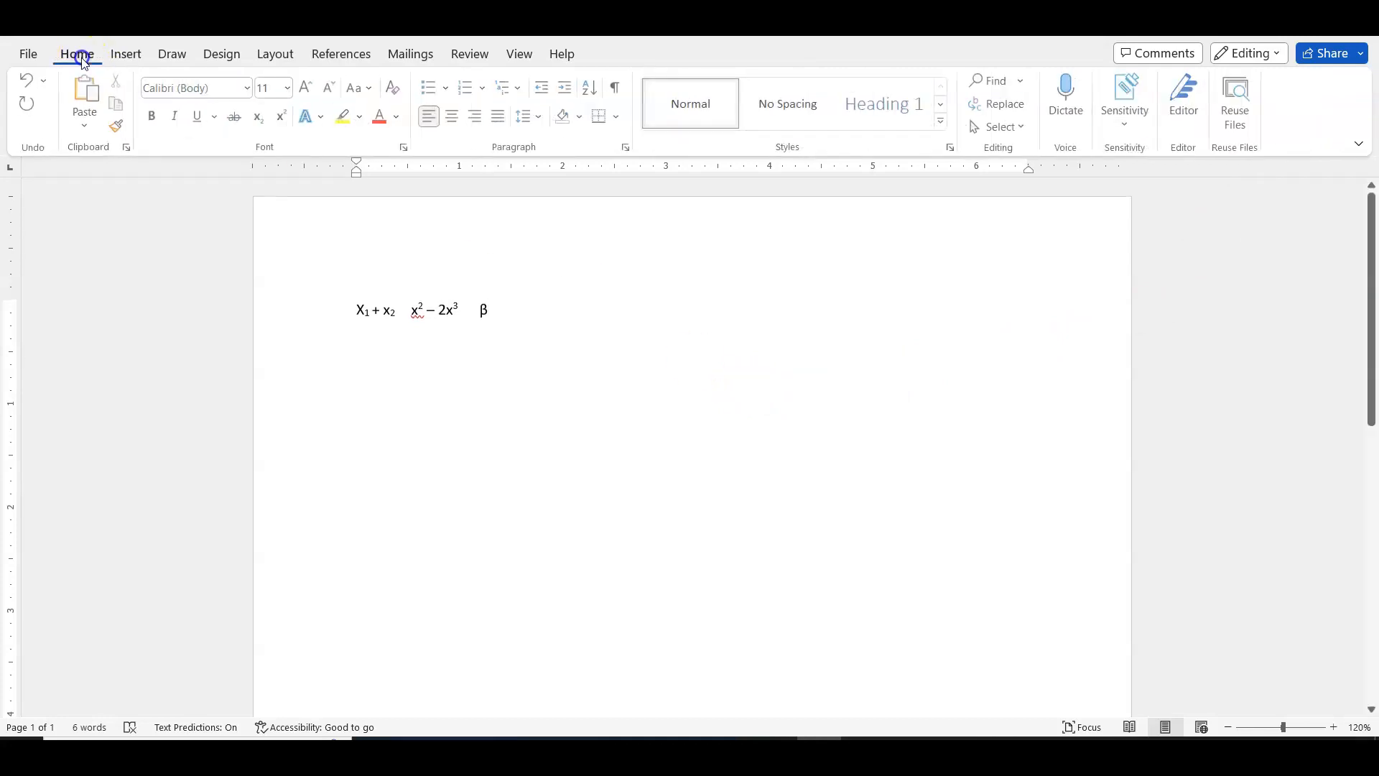
pyautogui.click(259, 116)
pyautogui.write('1')
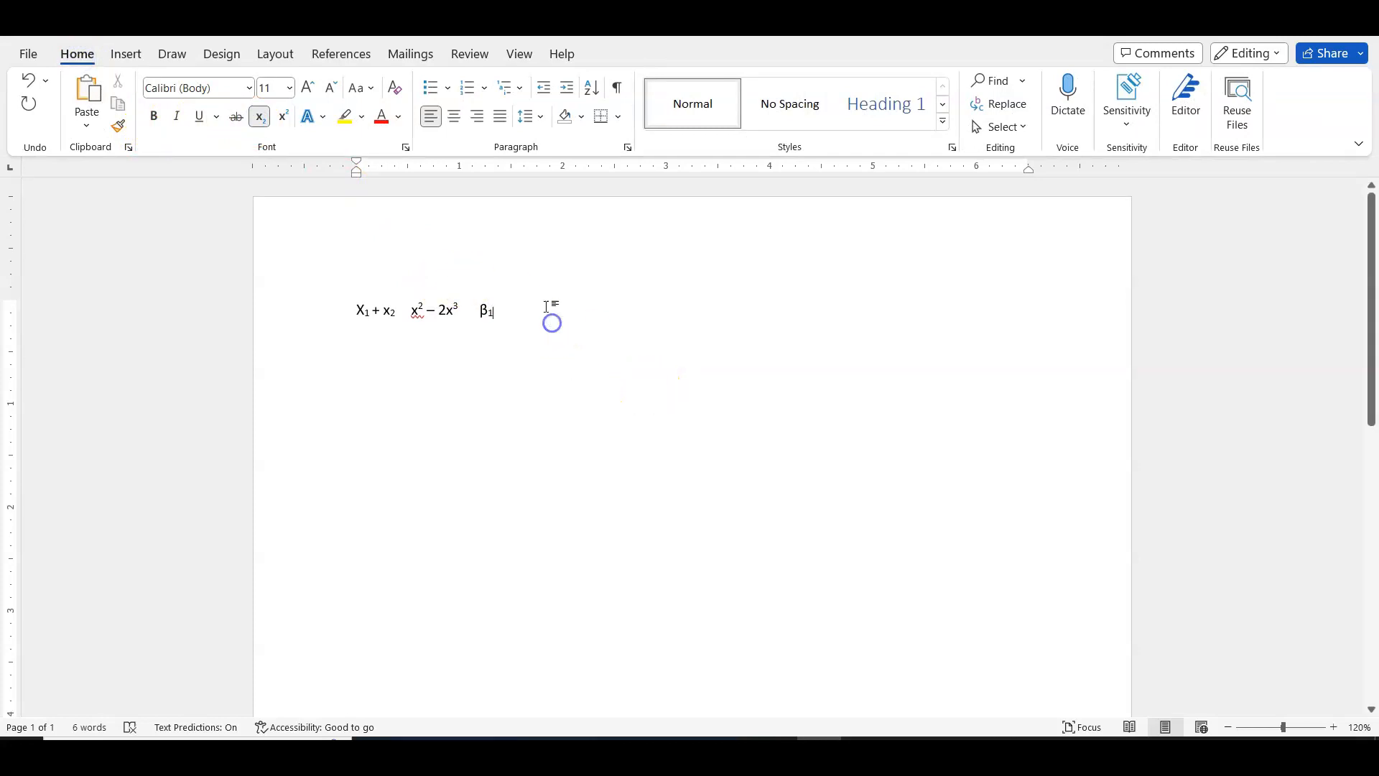
pyautogui.click(261, 117)
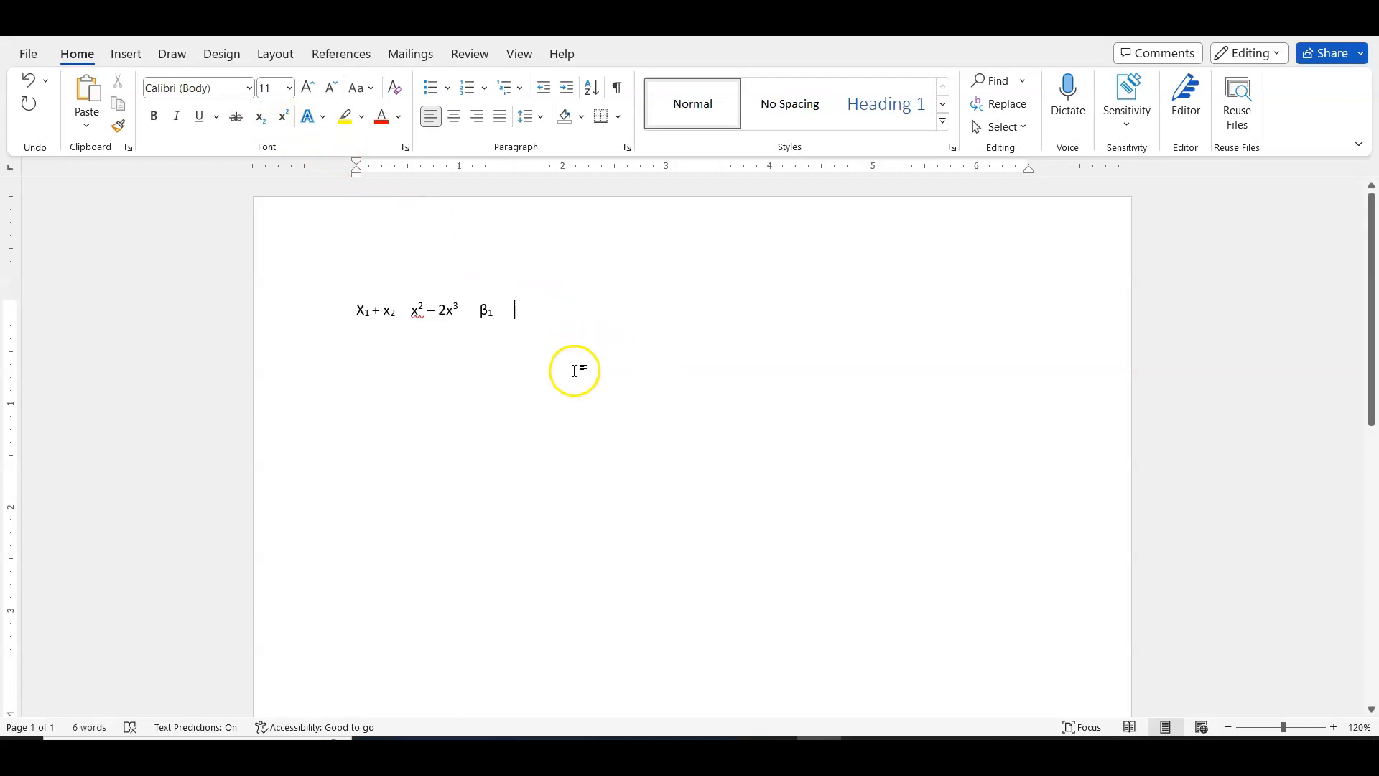
# - Insert a new equation after β₁ containing an empty stacked fraction
pyautogui.click(129, 54)
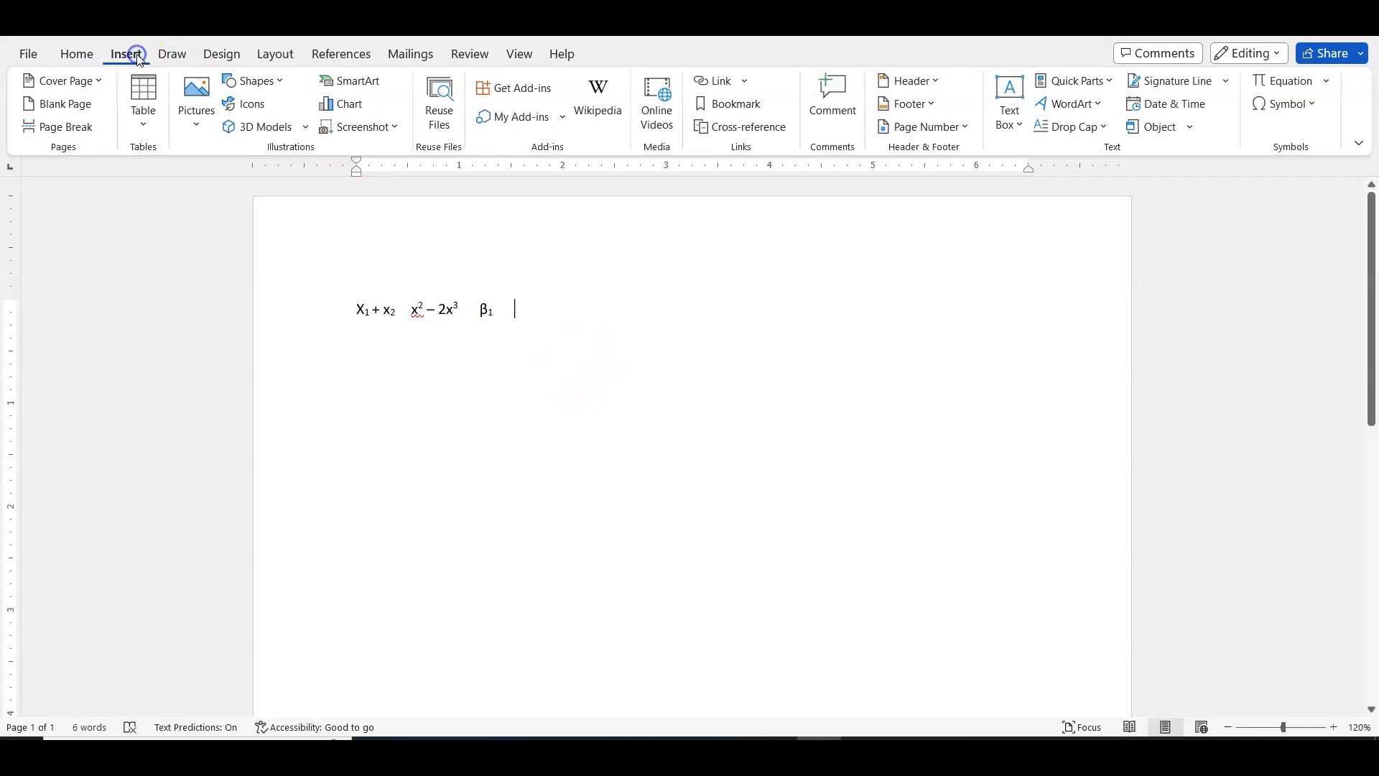
pyautogui.click(1291, 81)
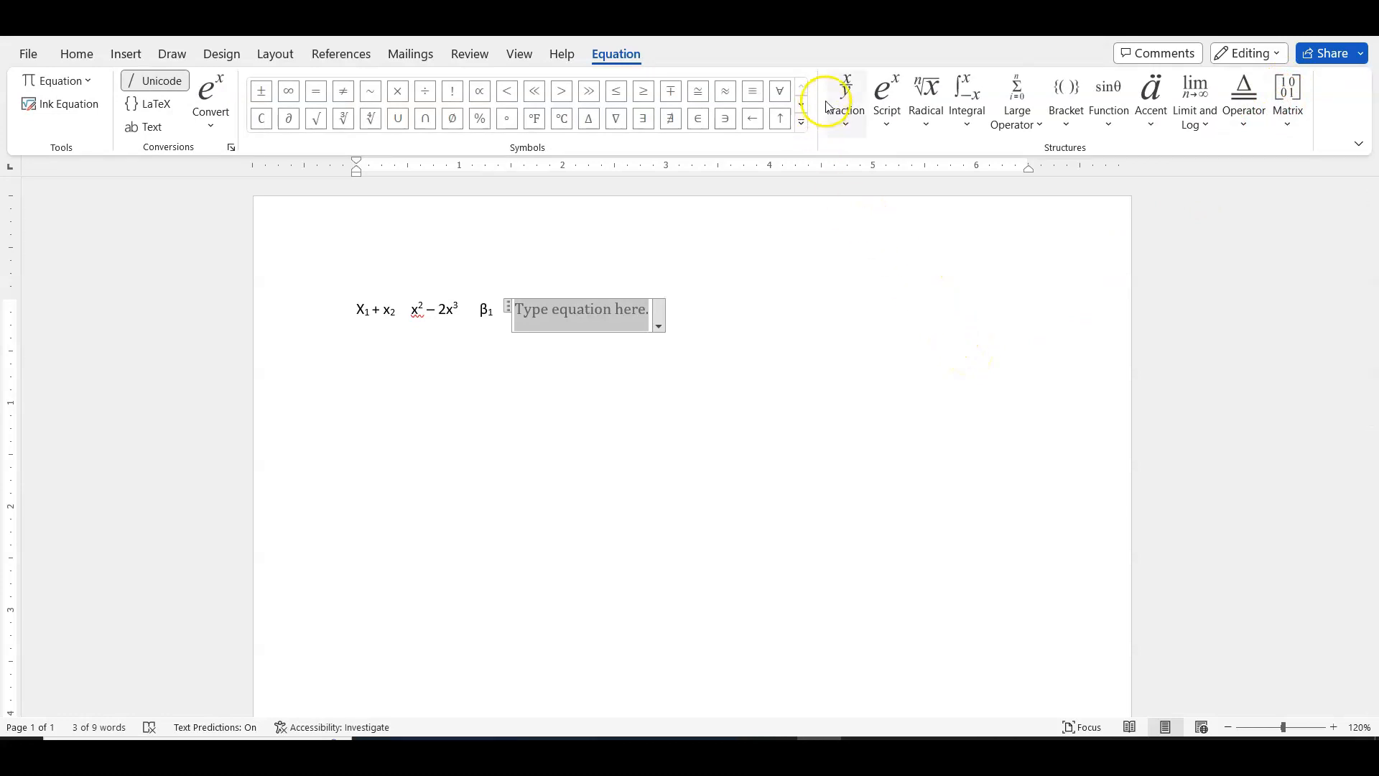
pyautogui.click(844, 134)
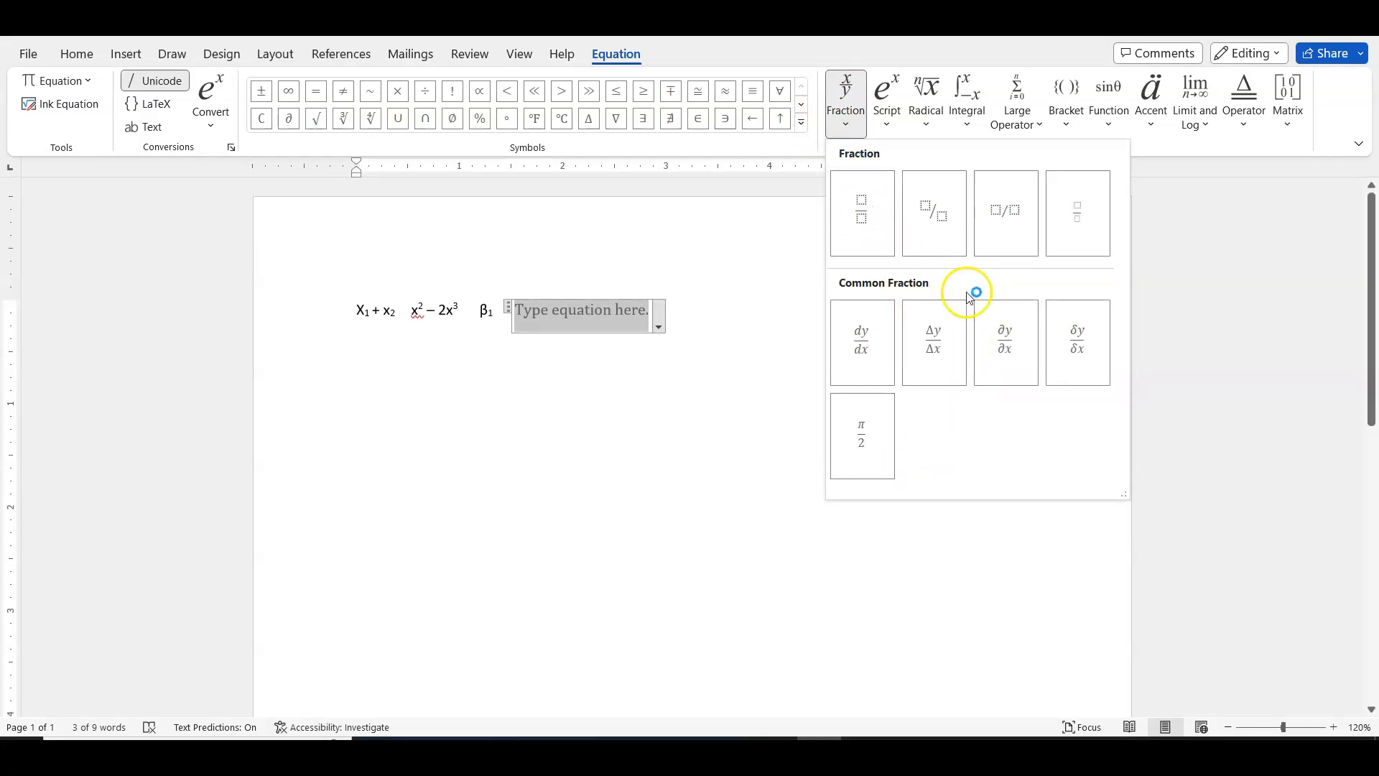
pyautogui.click(865, 212)
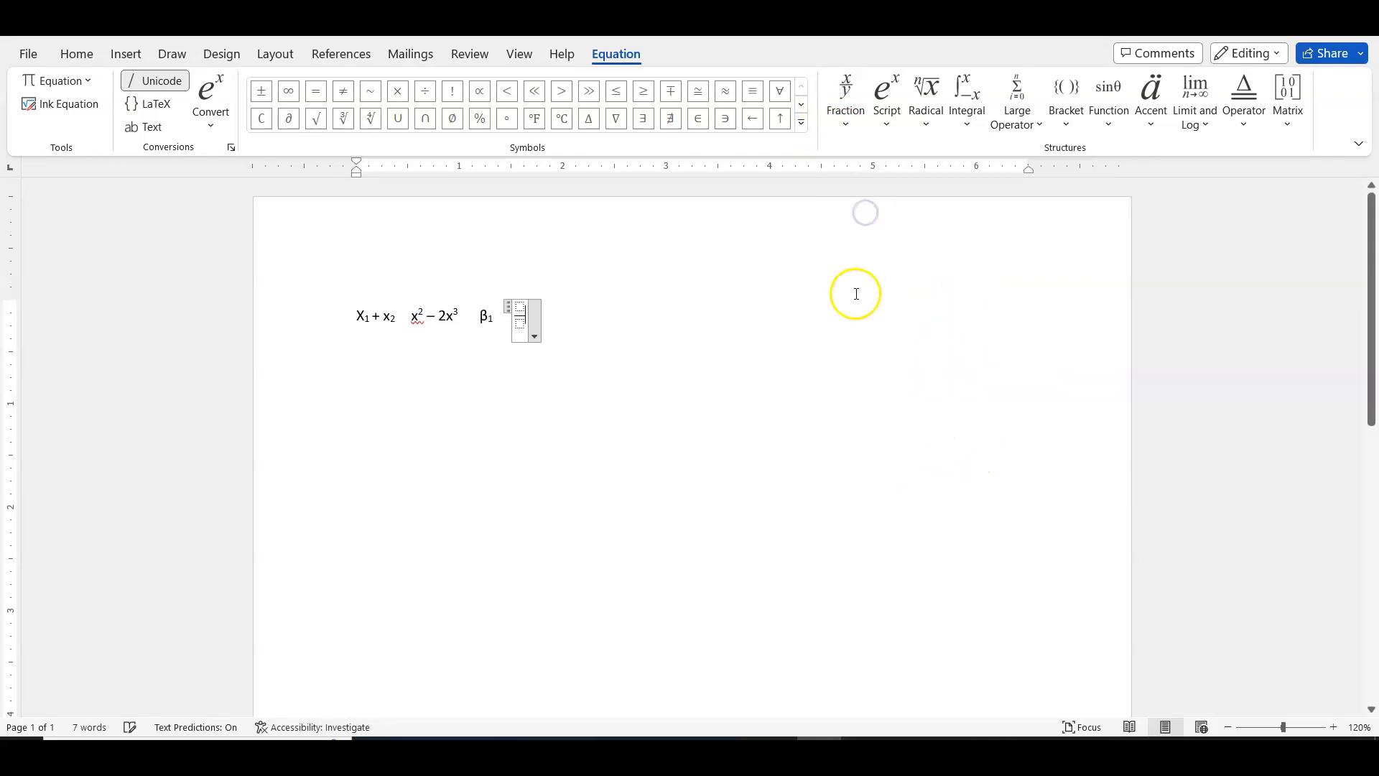
# - Fill the fraction's numerator with a superscript structure reading e to the power x+1
pyautogui.click(521, 302)
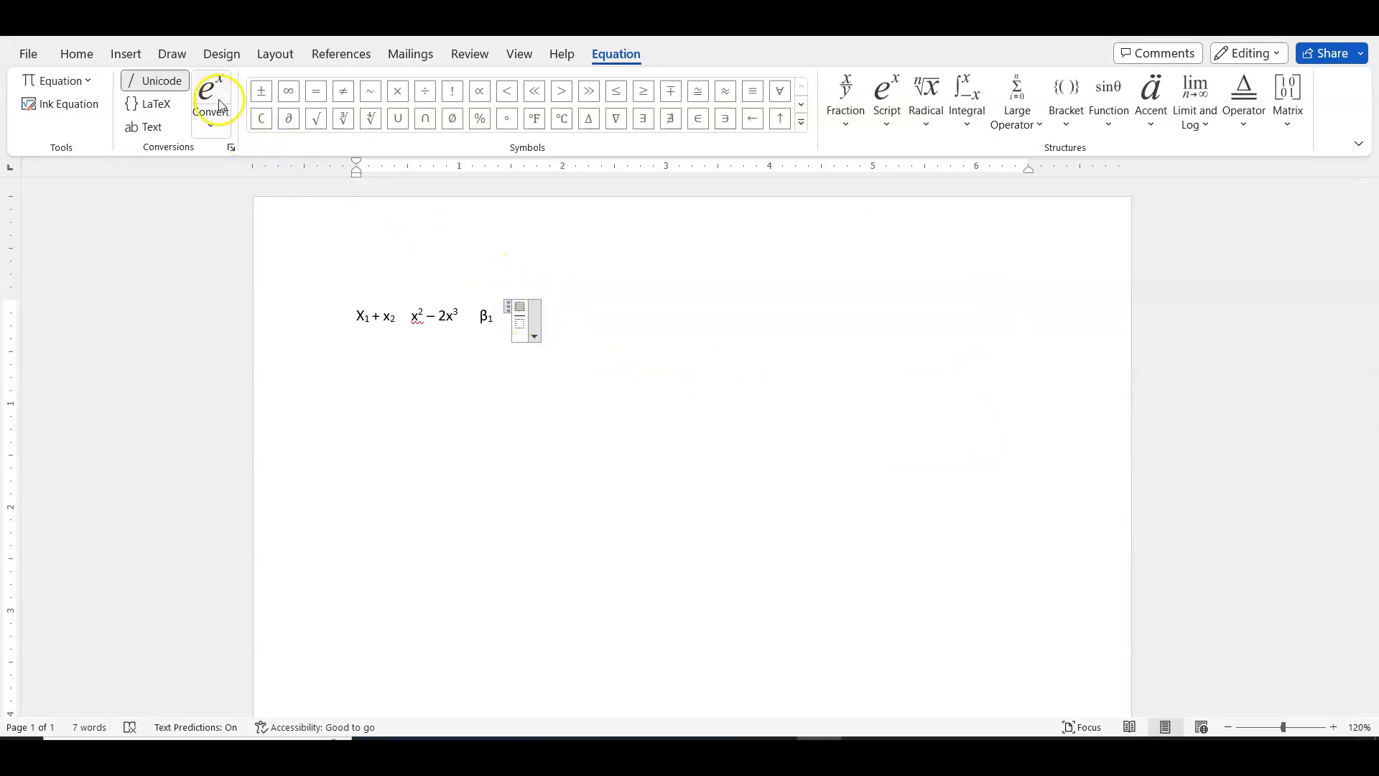
pyautogui.click(885, 108)
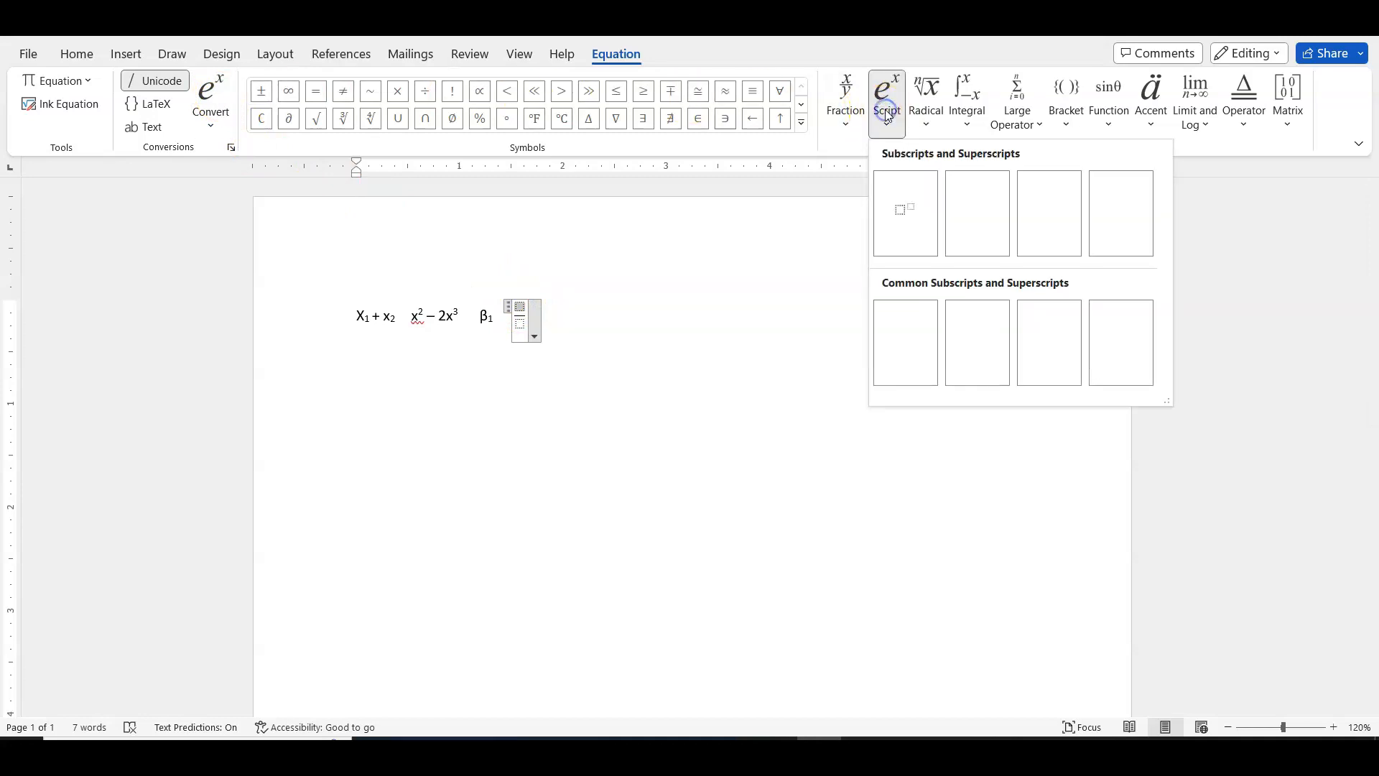
pyautogui.click(905, 206)
pyautogui.click(517, 307)
pyautogui.write('e')
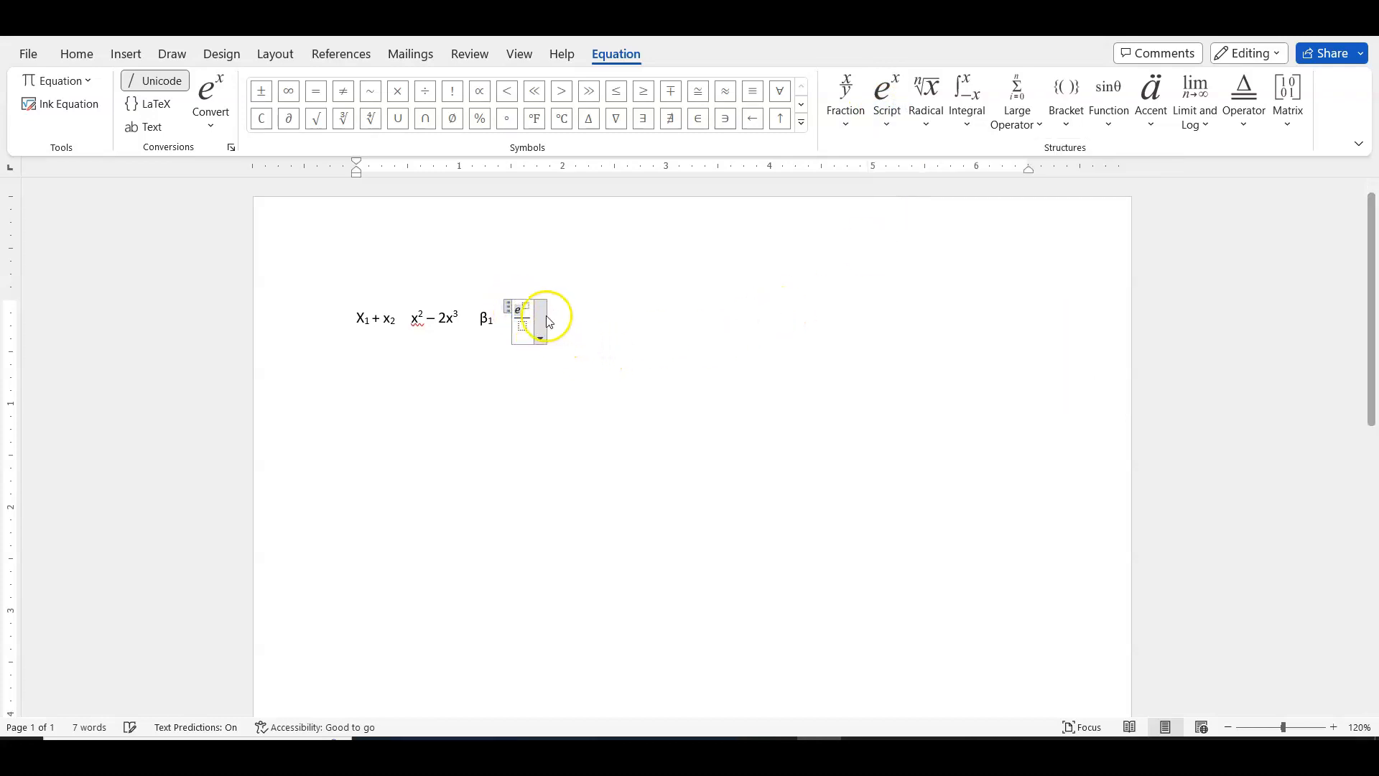
pyautogui.click(528, 305)
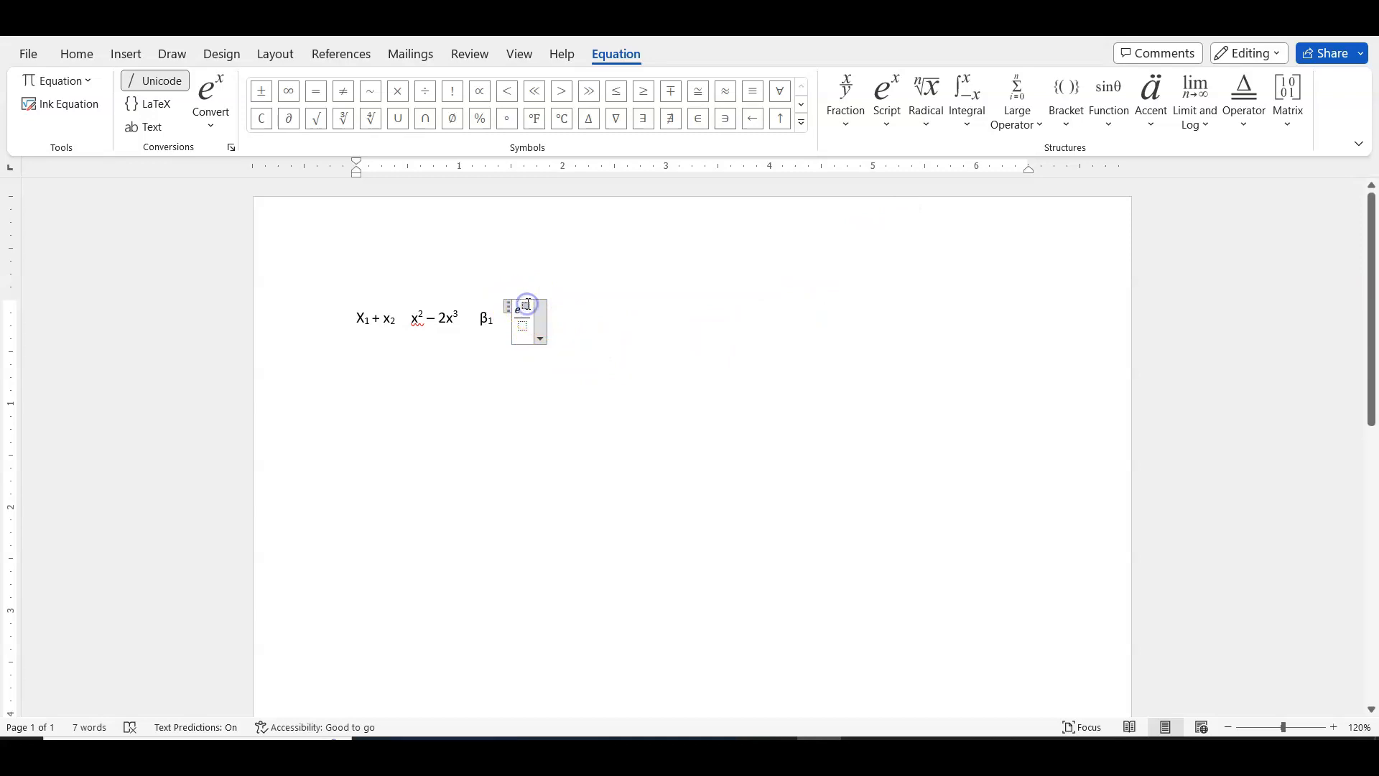
pyautogui.write('x+')
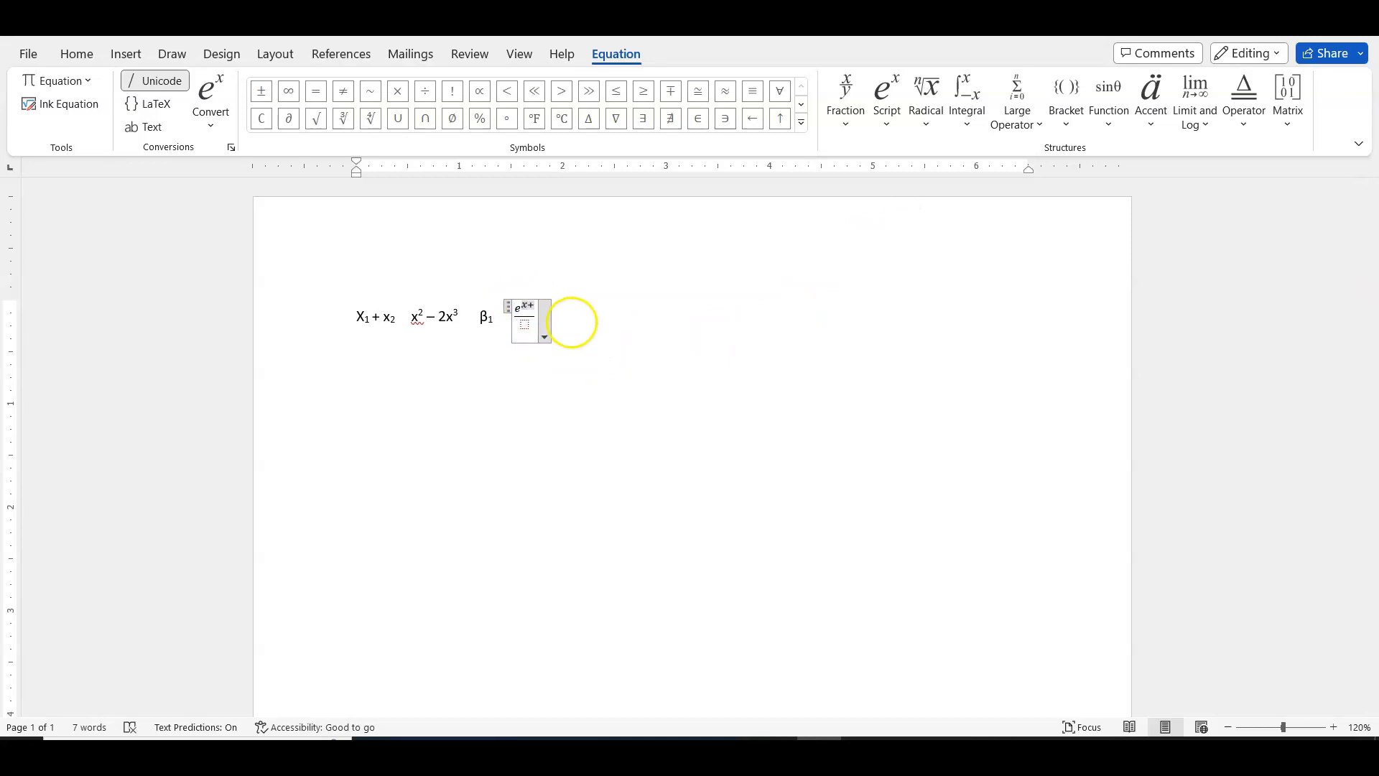
pyautogui.write('_1')
pyautogui.press('BackSpace')
pyautogui.press('BackSpace')
pyautogui.write('1')
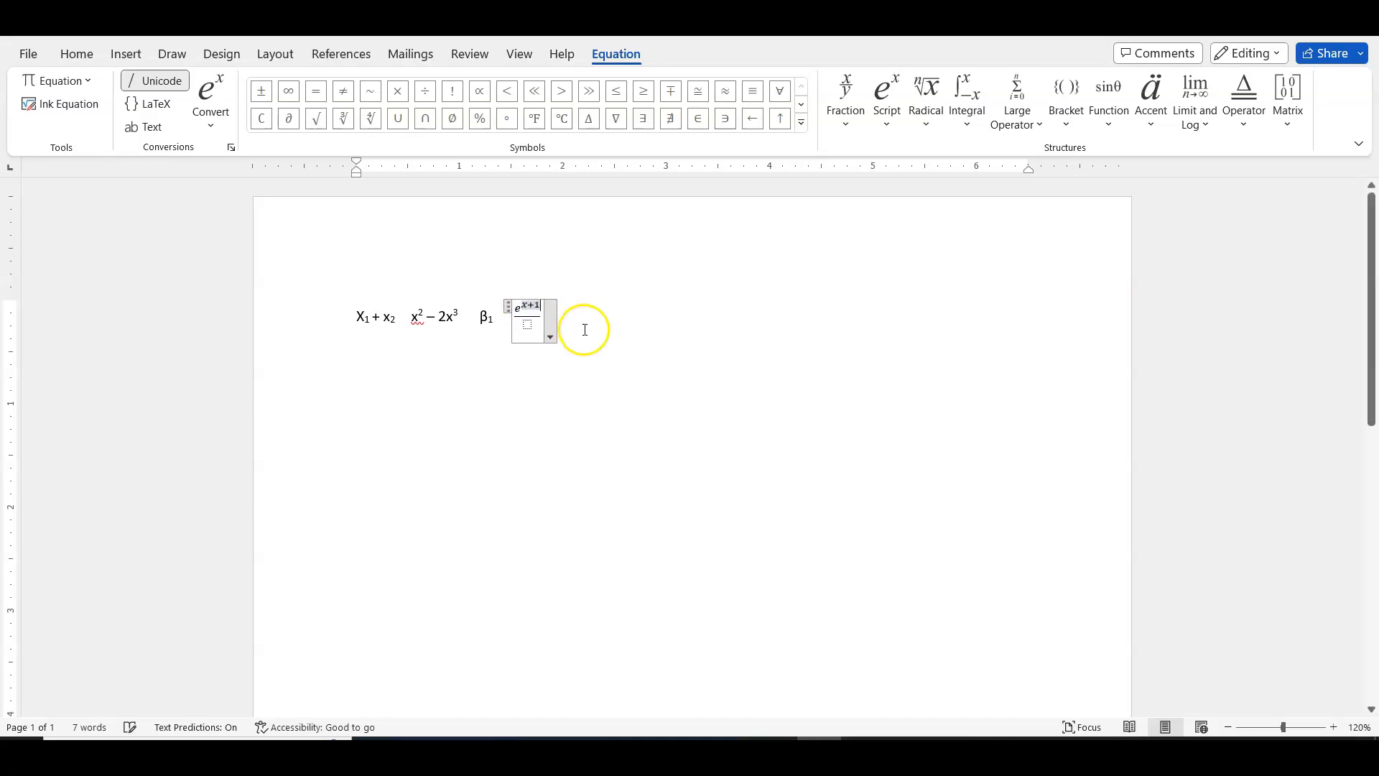
# - Enter 2x as the fraction's denominator and leave the equation
pyautogui.click(533, 329)
pyautogui.write('2x')
pyautogui.click(598, 331)
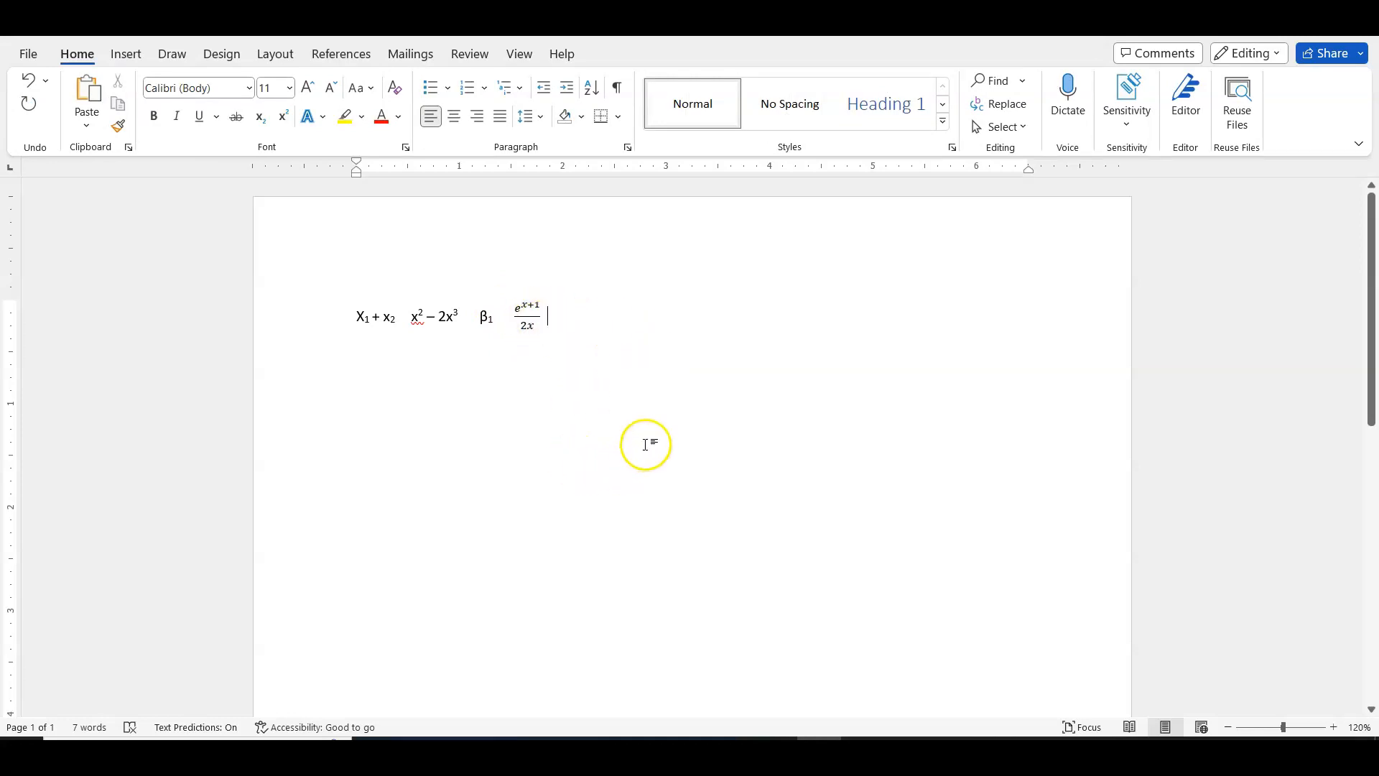
# - Insert a table with 5 columns and 6 rows below the line of expressions
pyautogui.press('Return')
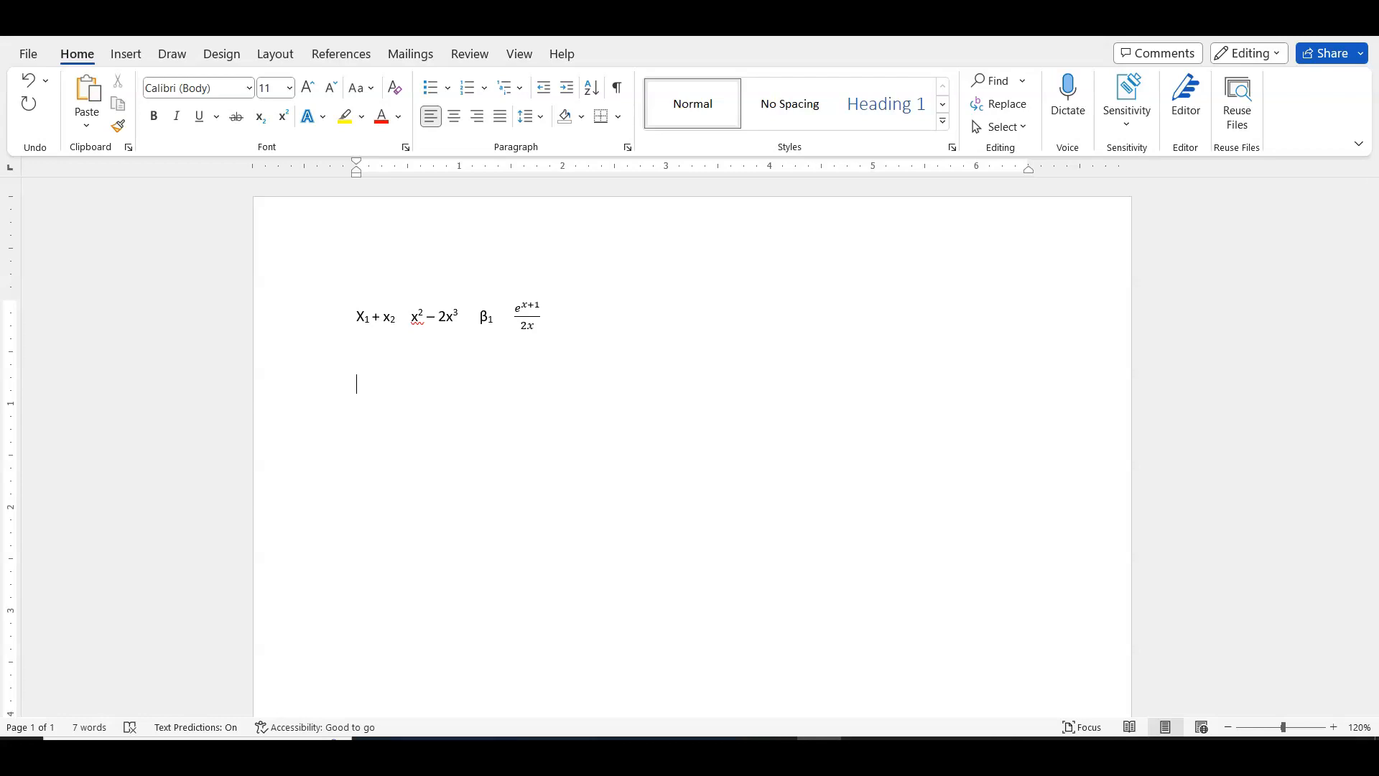
pyautogui.click(116, 54)
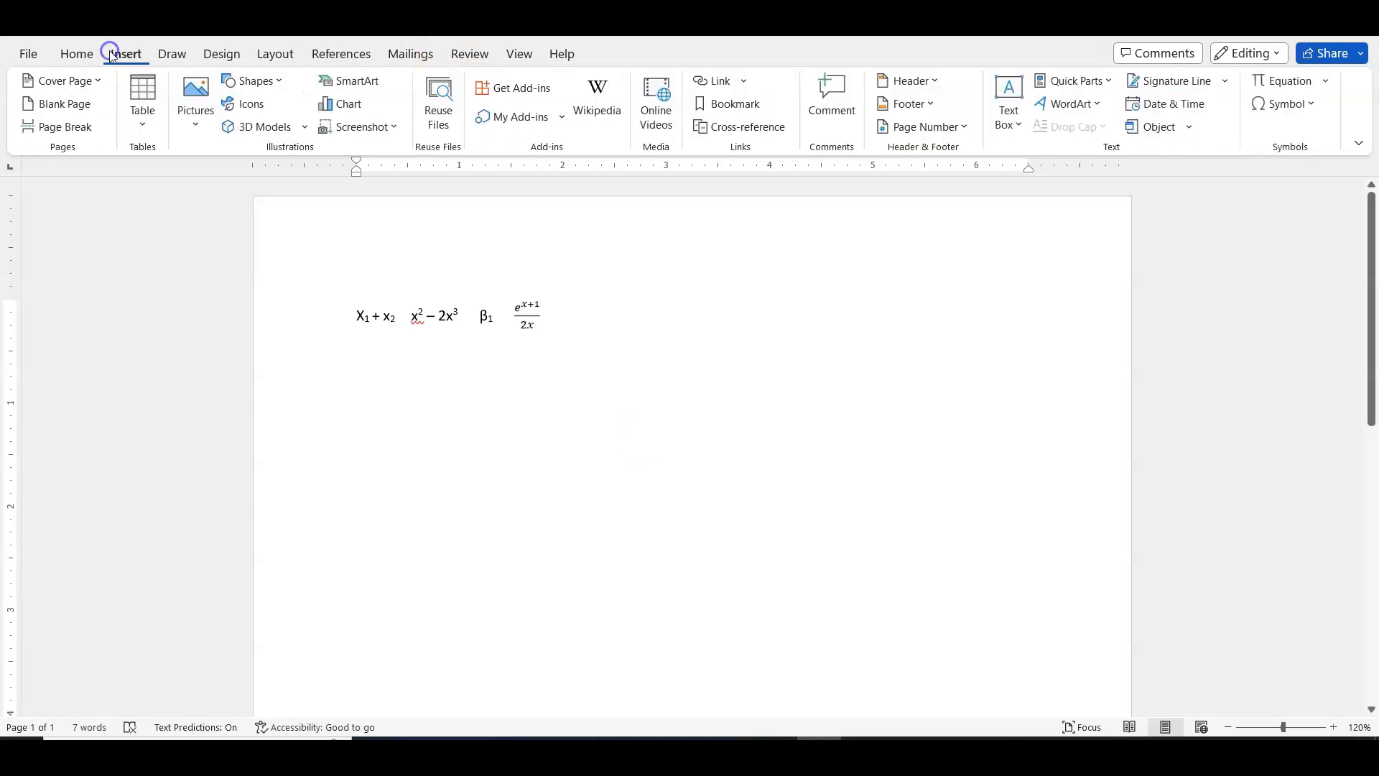
pyautogui.click(143, 108)
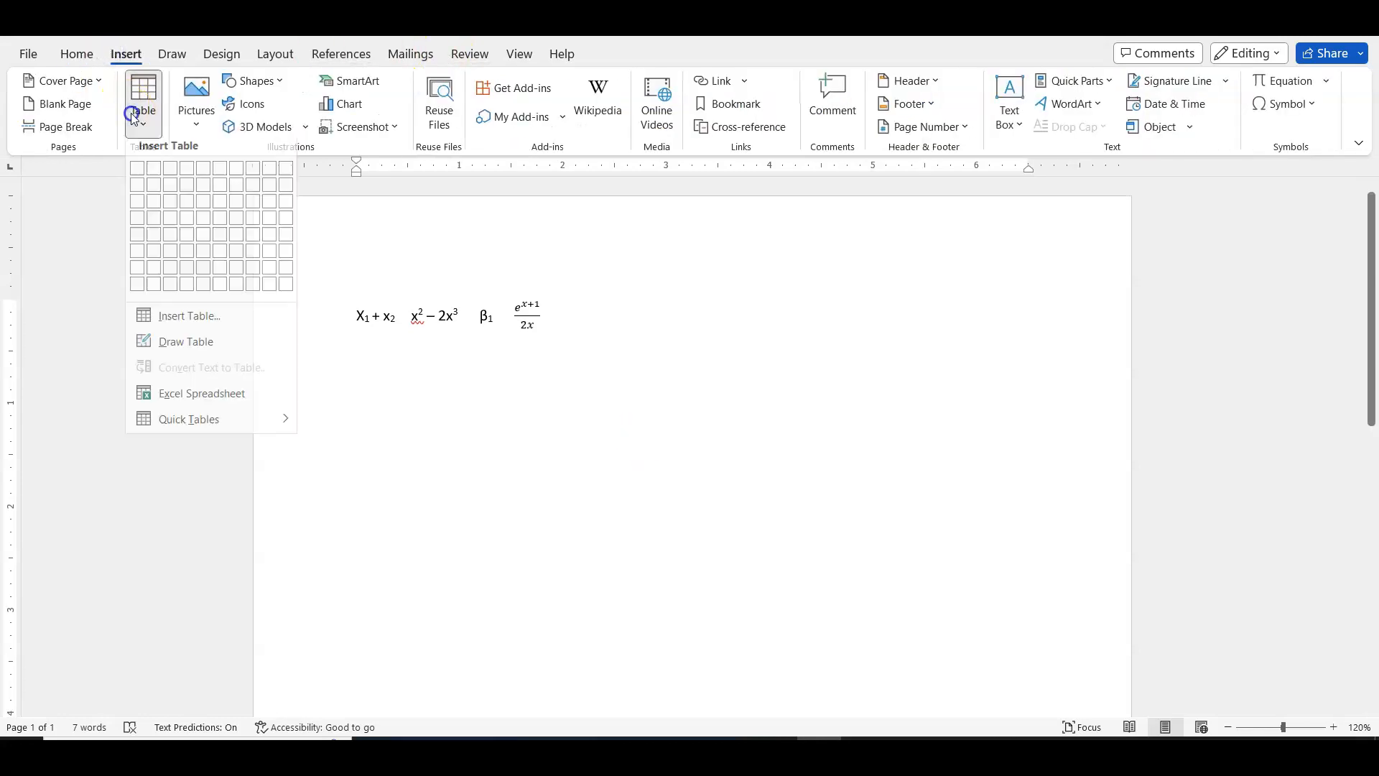
pyautogui.click(201, 261)
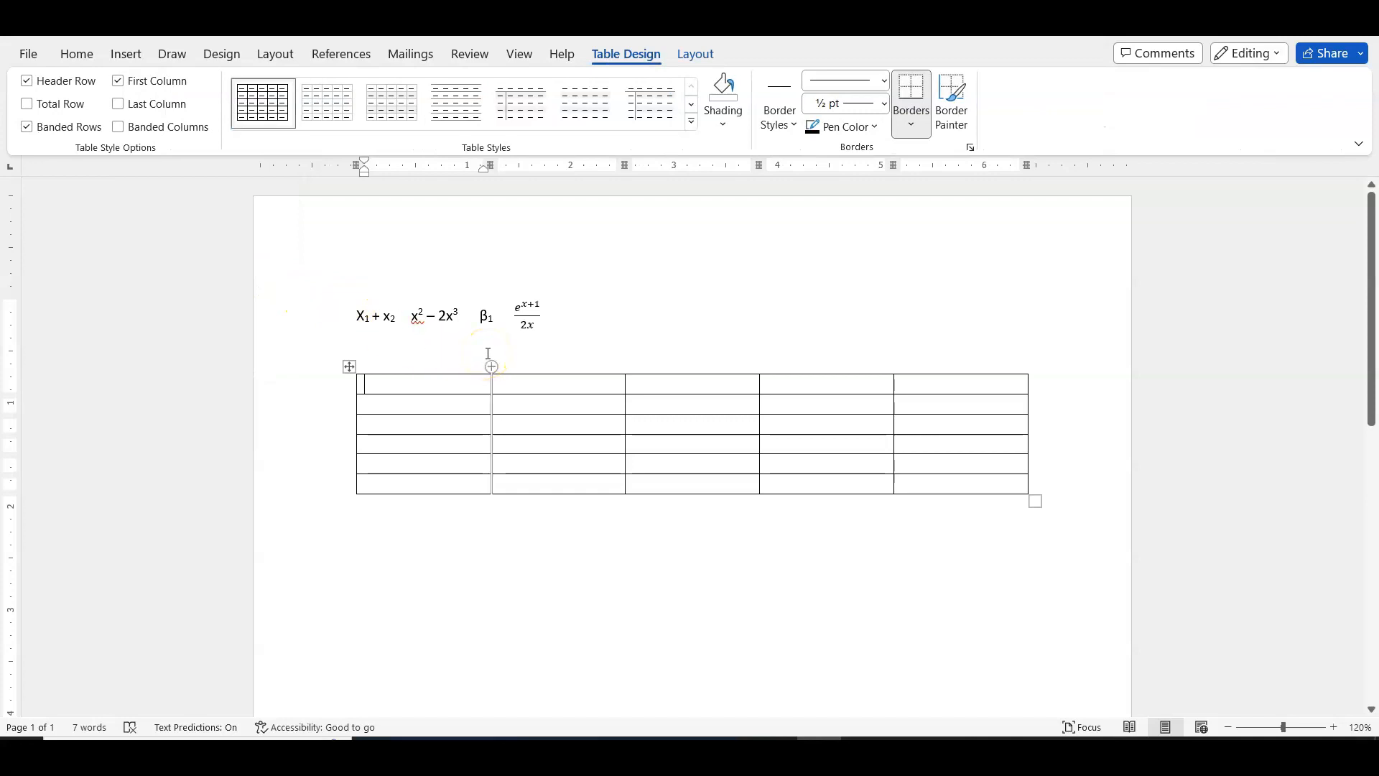
# - Fill the table's first row with the headings Variable, Hypotheses, Test statistic, p-value and Conclusion
pyautogui.write('Variable')
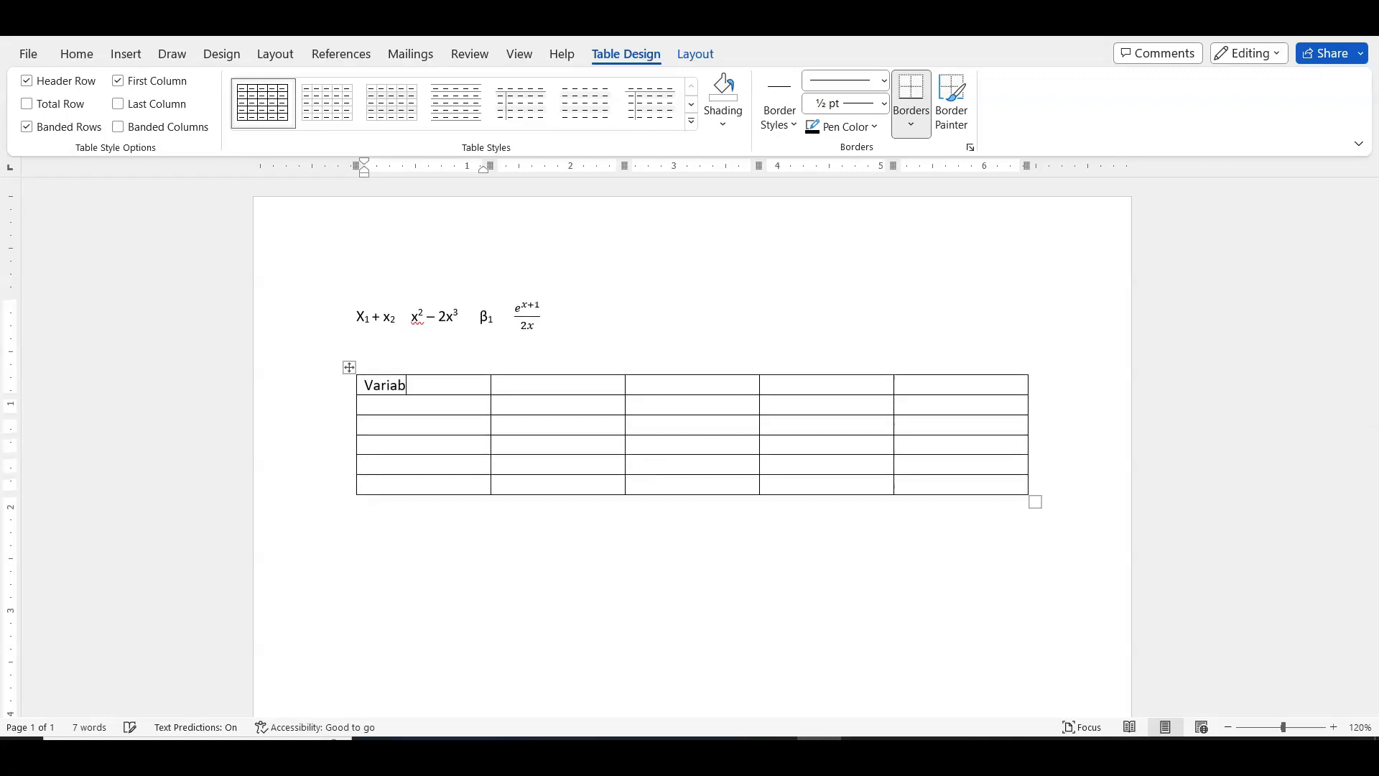
pyautogui.press('Tab')
pyautogui.write('Hypotheses')
pyautogui.press('Tab')
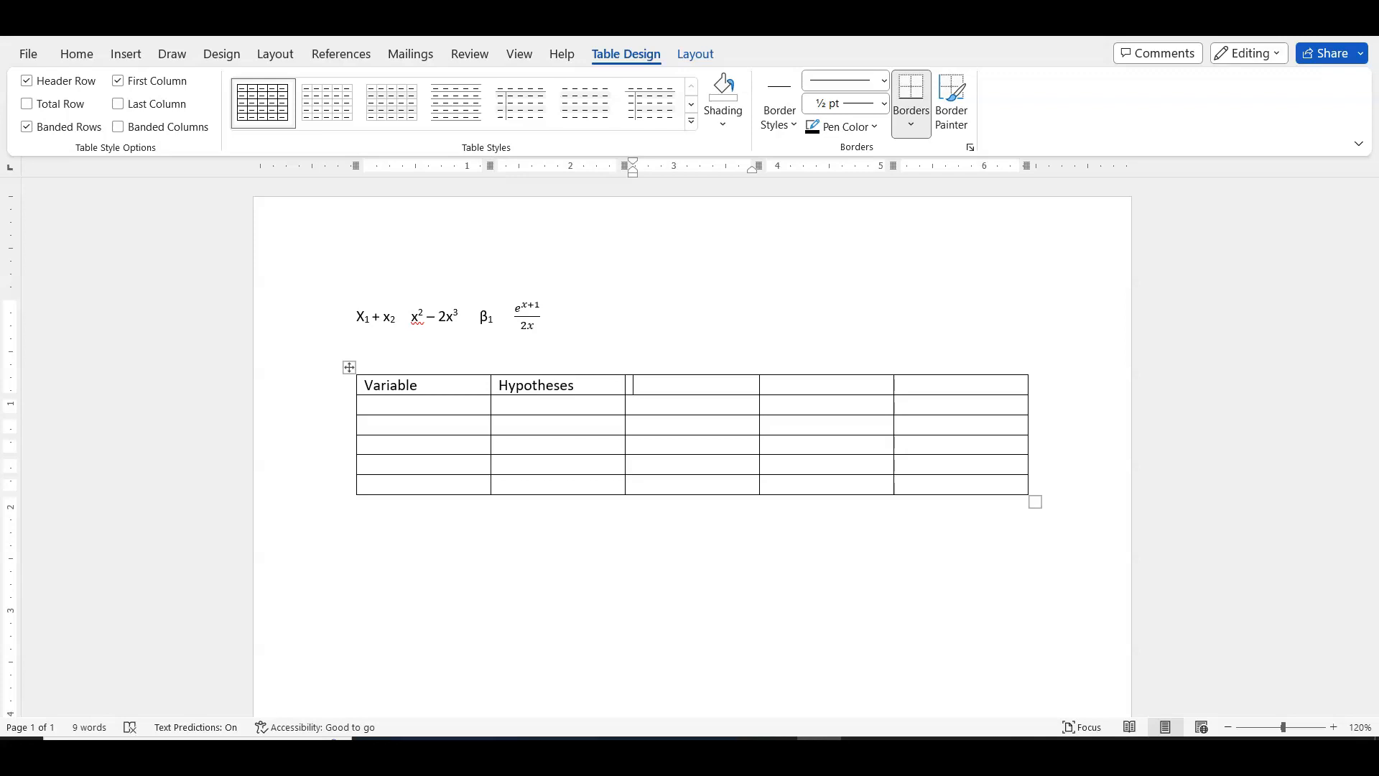
pyautogui.write('Test statistic')
pyautogui.press('Tab')
pyautogui.write('p')
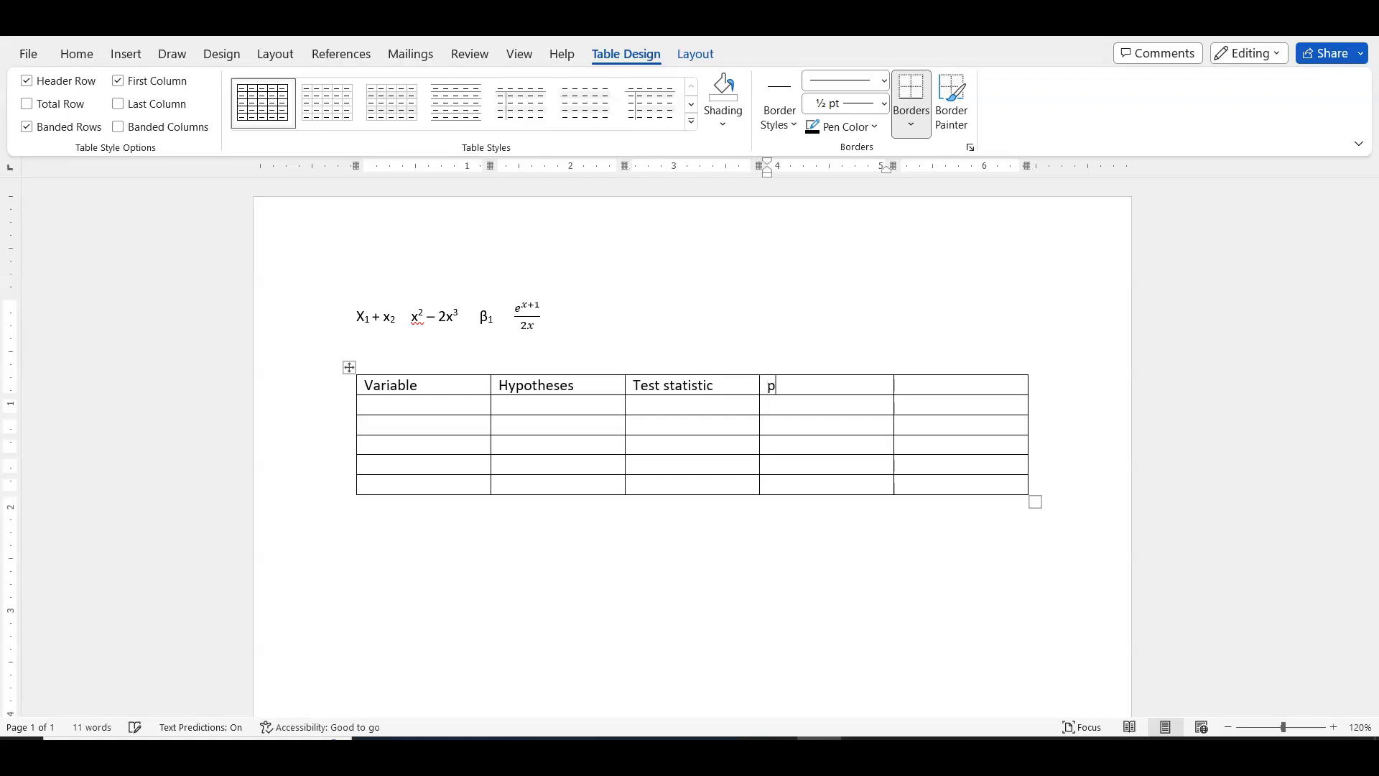
pyautogui.write('-value')
pyautogui.press('Tab')
pyautogui.write('Conclusion')
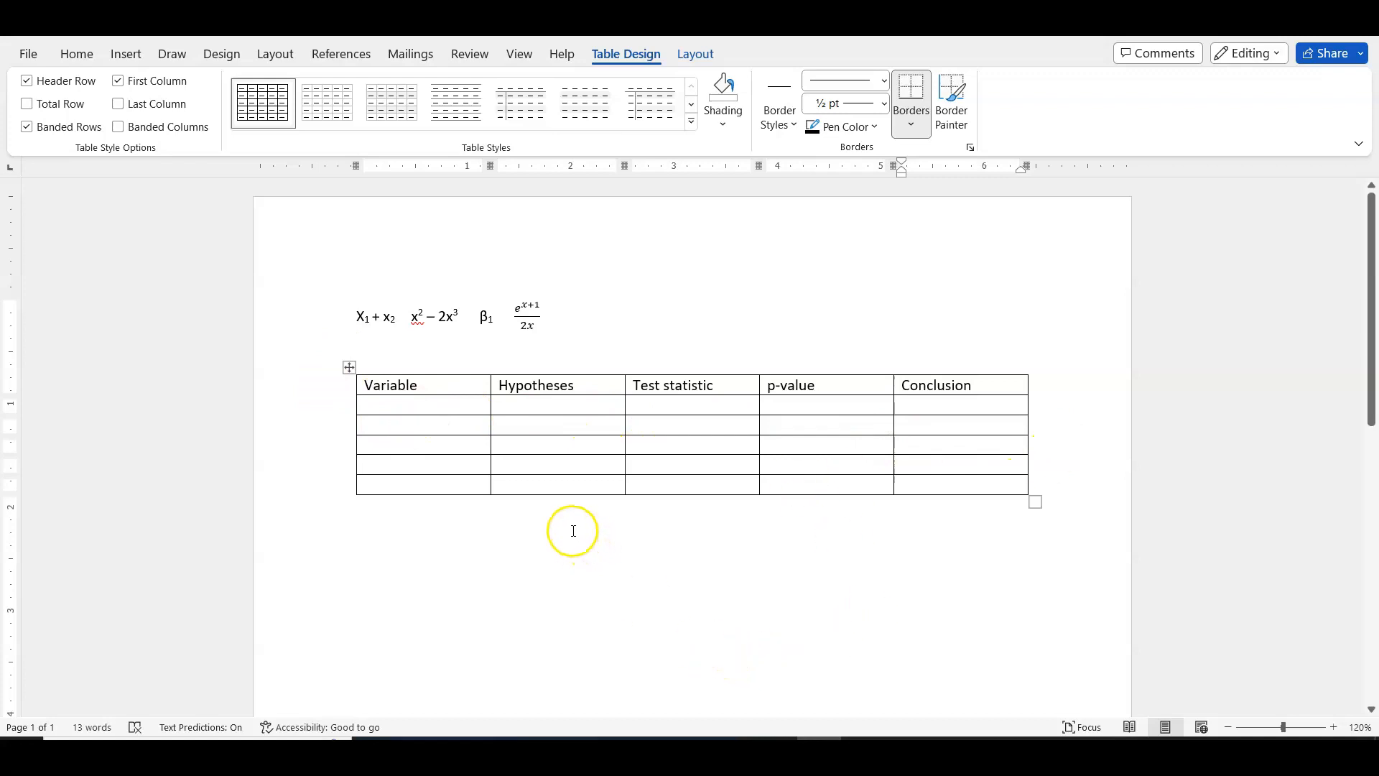
pyautogui.click(1038, 444)
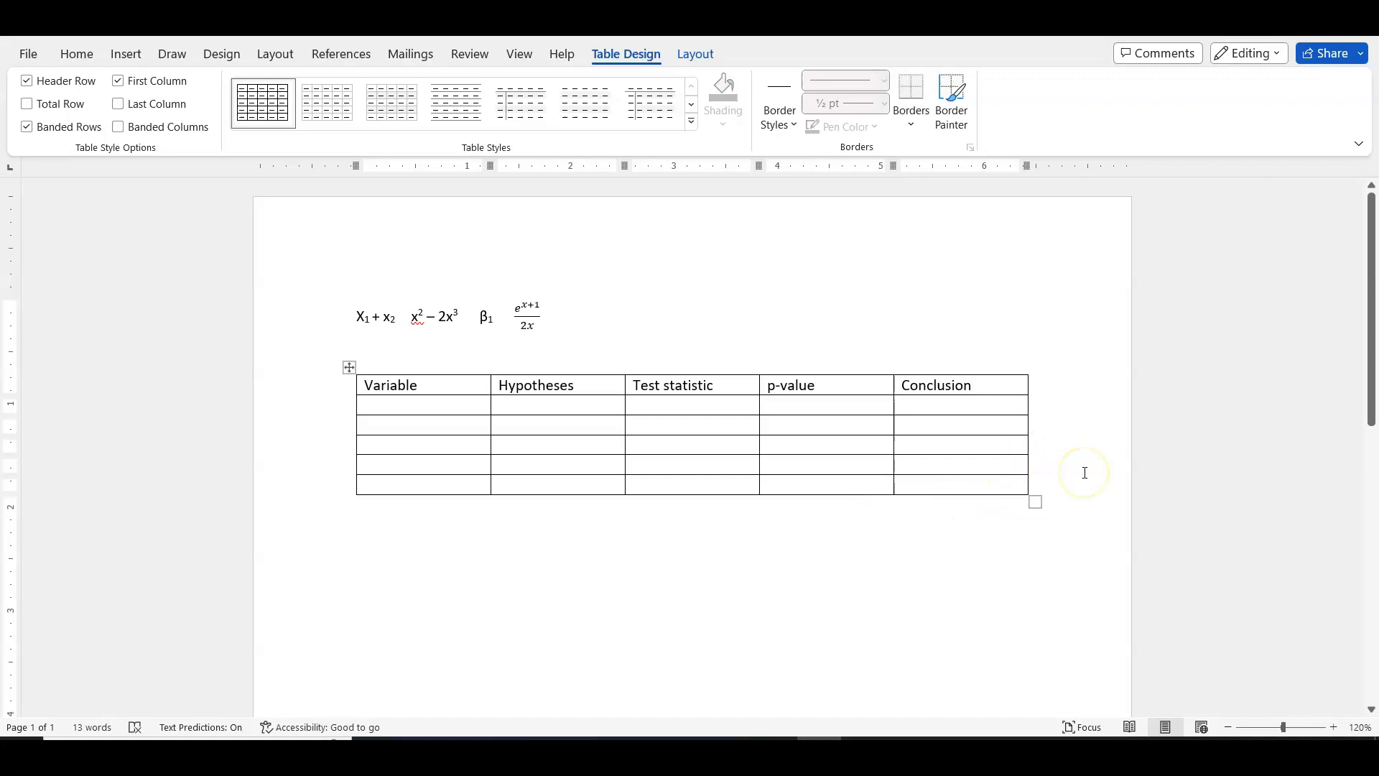